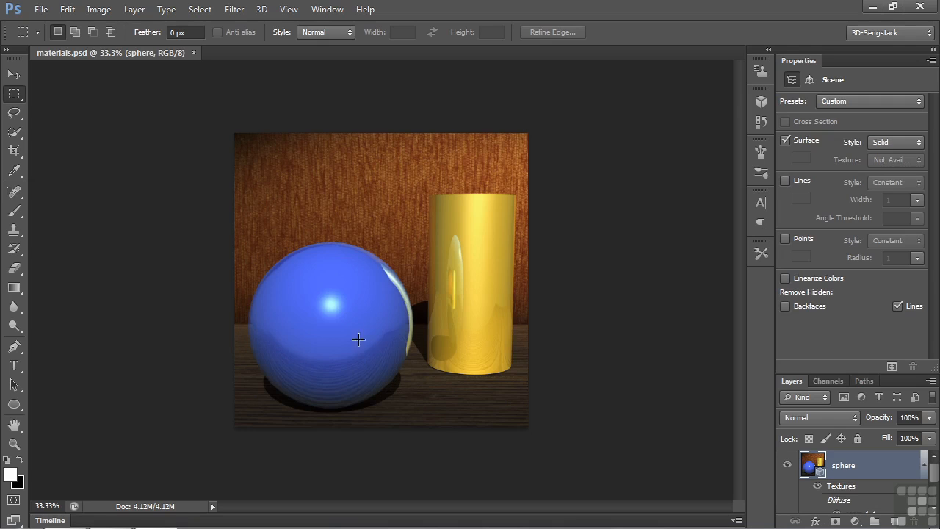
Select the blue sphere's material with the Move tool and vary its shine to 100%, 0% and 77%.
key("v")
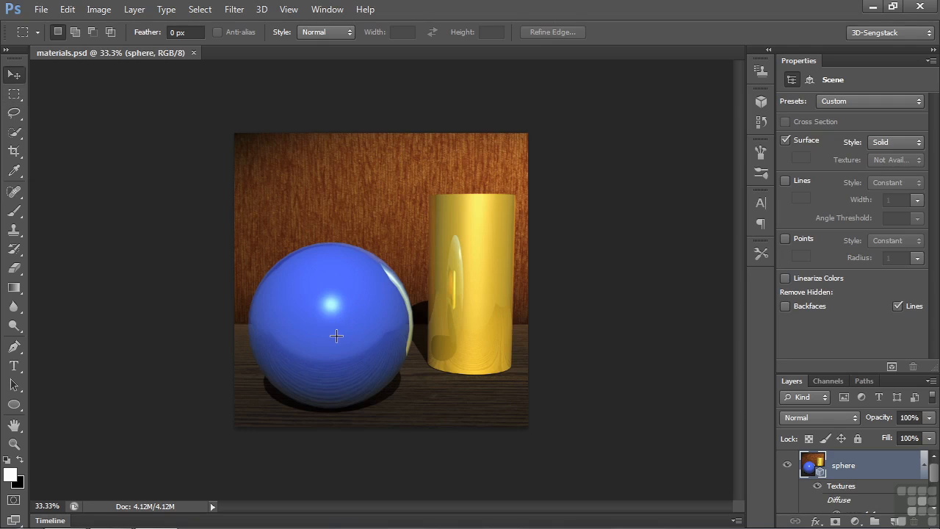
left_click(332, 336)
left_click(339, 338)
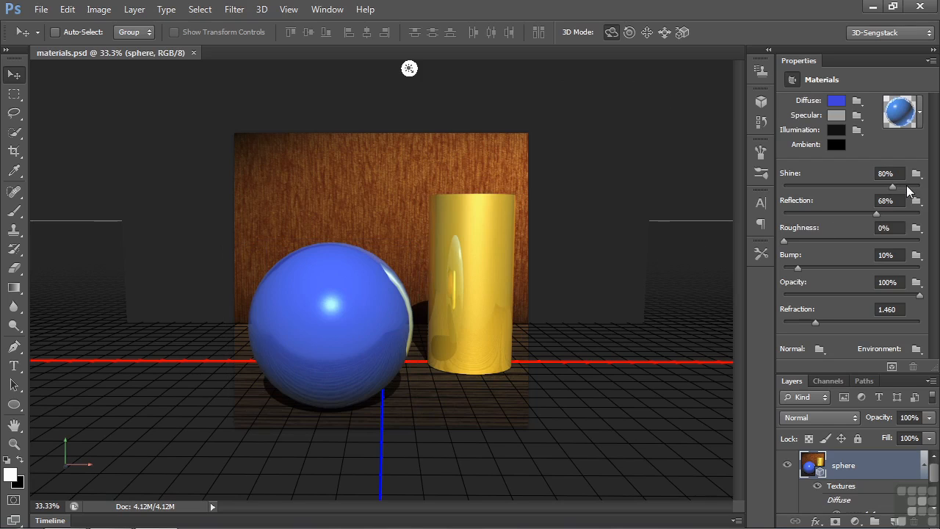
left_click_drag(895, 187, 920, 192)
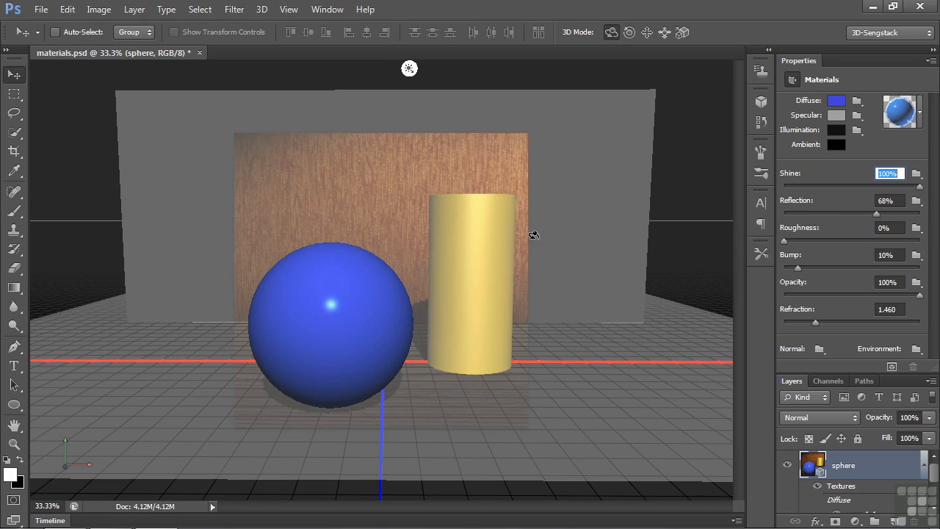
left_click_drag(920, 186, 765, 195)
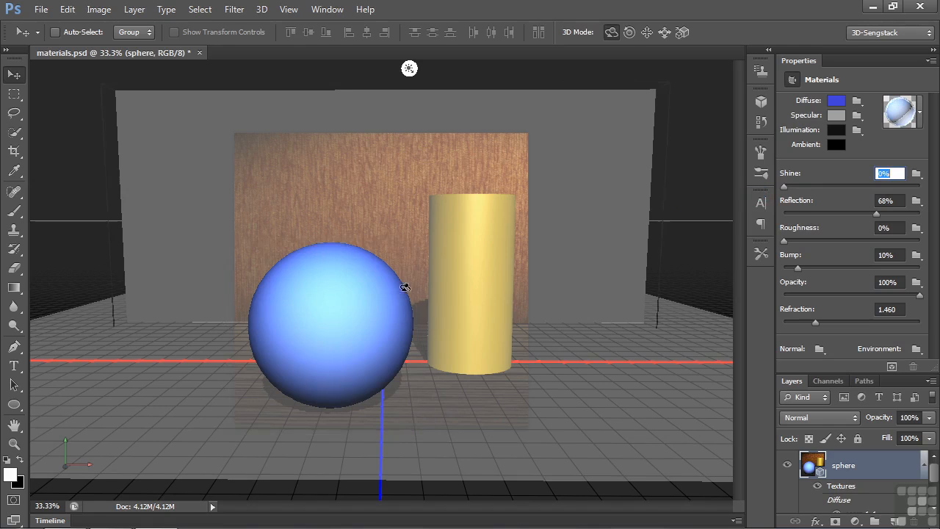
left_click_drag(785, 185, 887, 182)
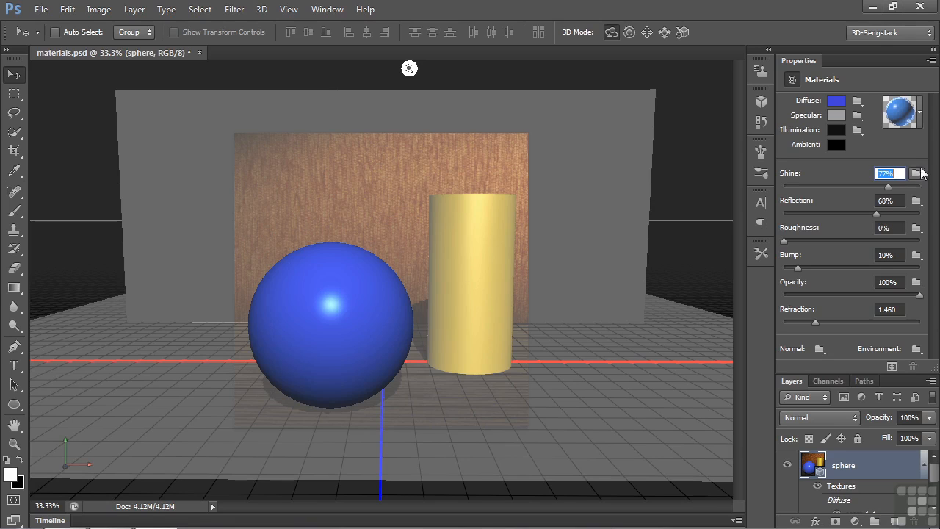
Apply the Fun Textured material preset to the sphere.
left_click(921, 115)
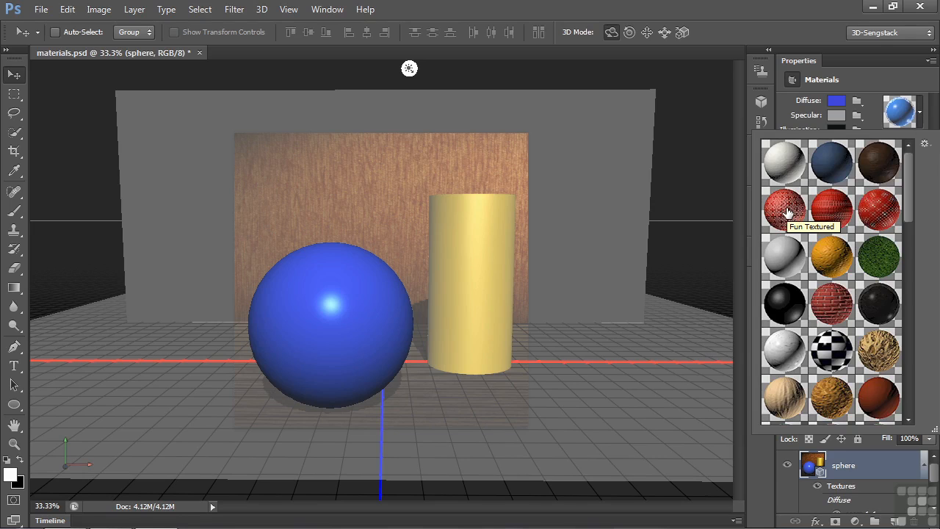
left_click(786, 212)
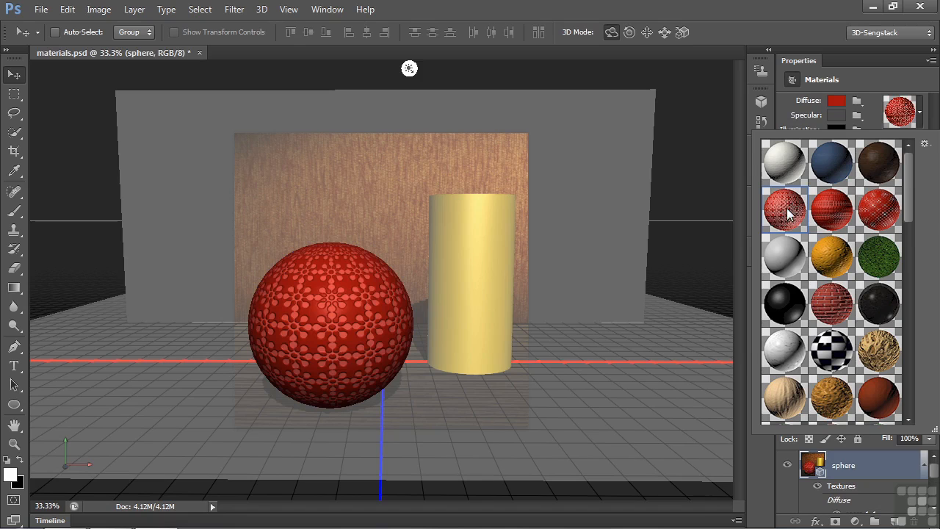
left_click(921, 116)
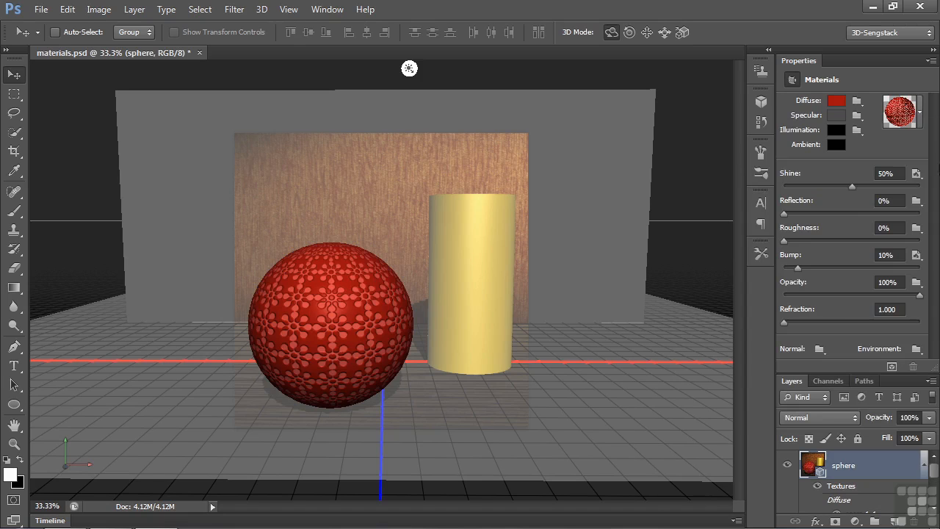
Open the sphere's shine texture for editing, accepting the shared-texture notice, and arrange the two documents 2-up vertical.
left_click(915, 173)
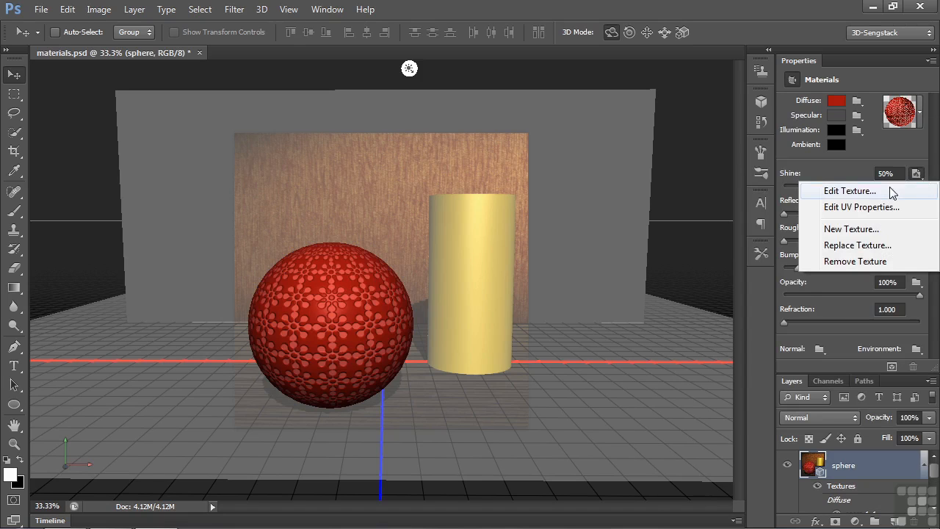
left_click(888, 190)
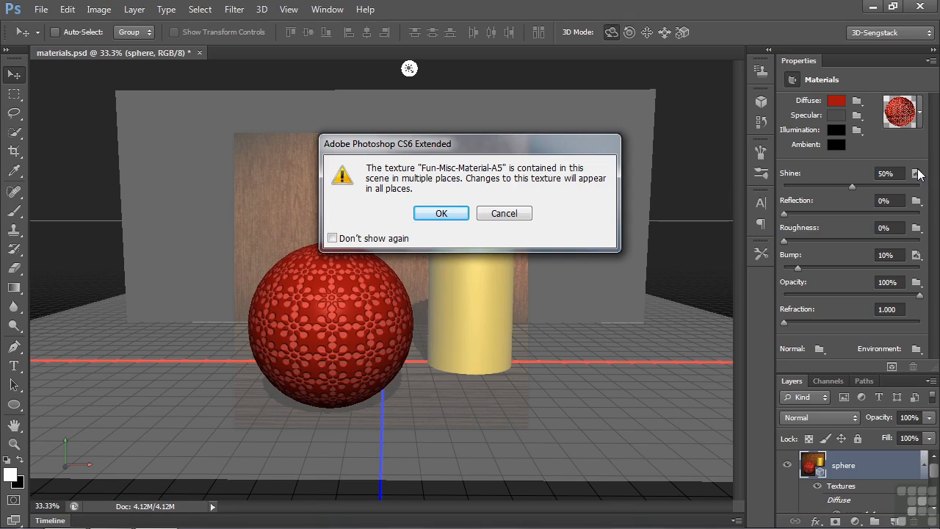
left_click(436, 213)
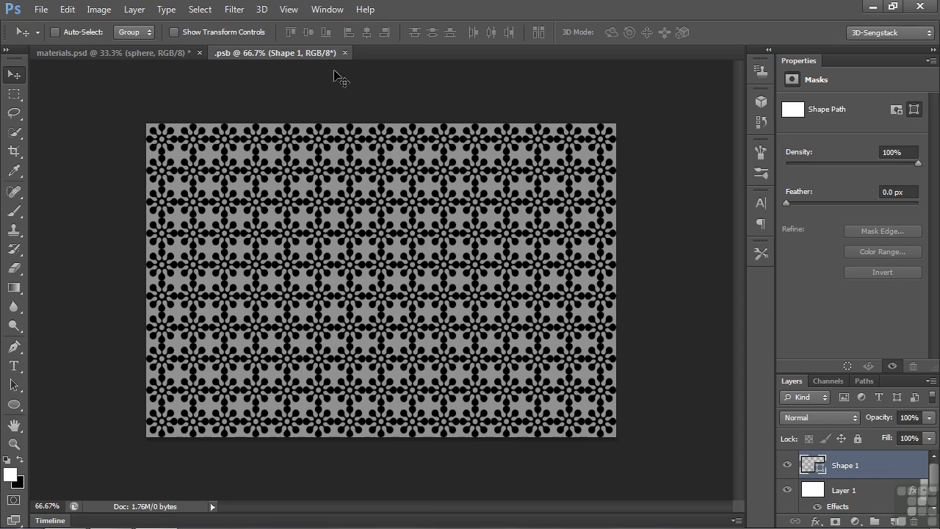
left_click(327, 10)
mouse_move(336, 26)
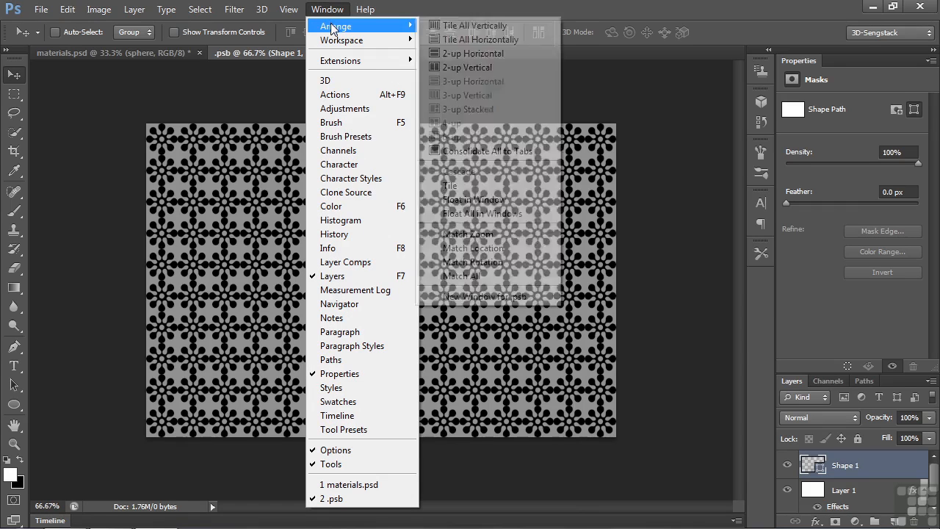
left_click(467, 68)
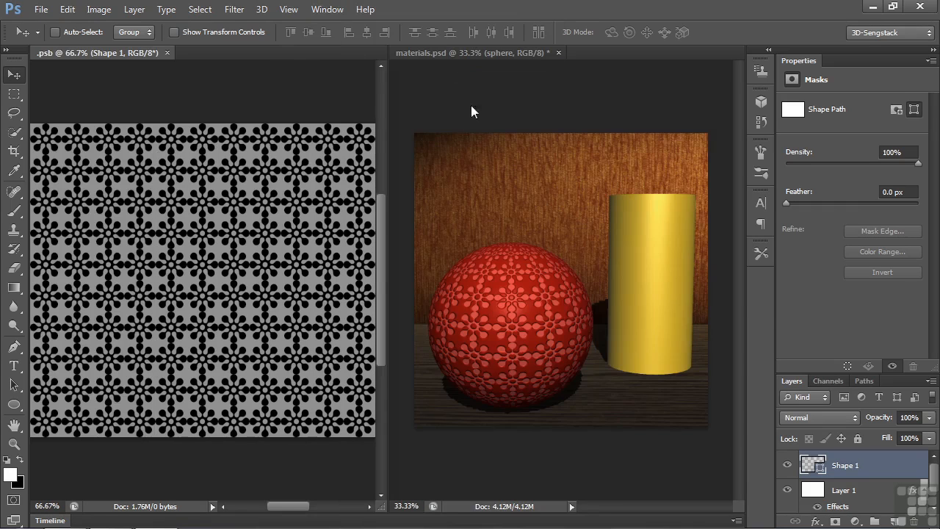
Set the shine of the textured sphere's material in materials.psd to 42%.
left_click(495, 312)
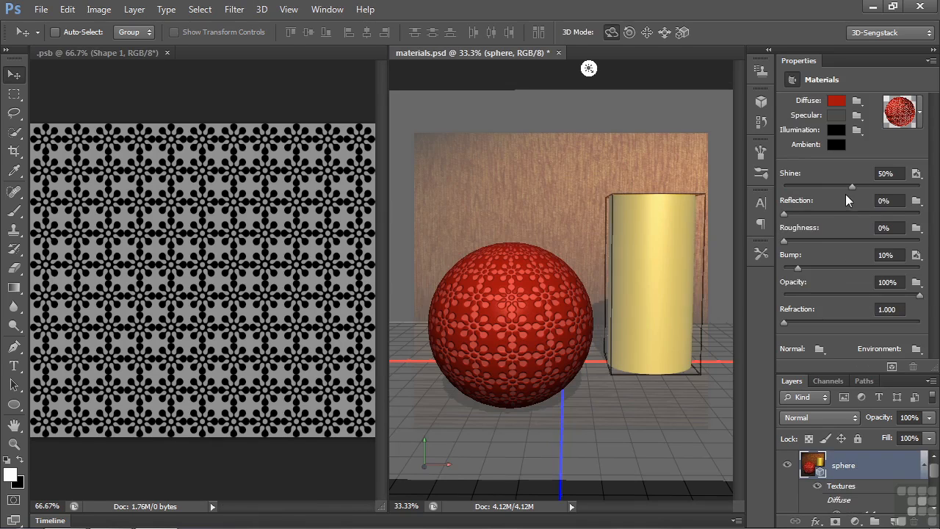
mouse_move(851, 186)
left_mouse_down()
mouse_move(808, 188)
mouse_move(896, 185)
mouse_move(844, 184)
left_mouse_up()
left_click(498, 302)
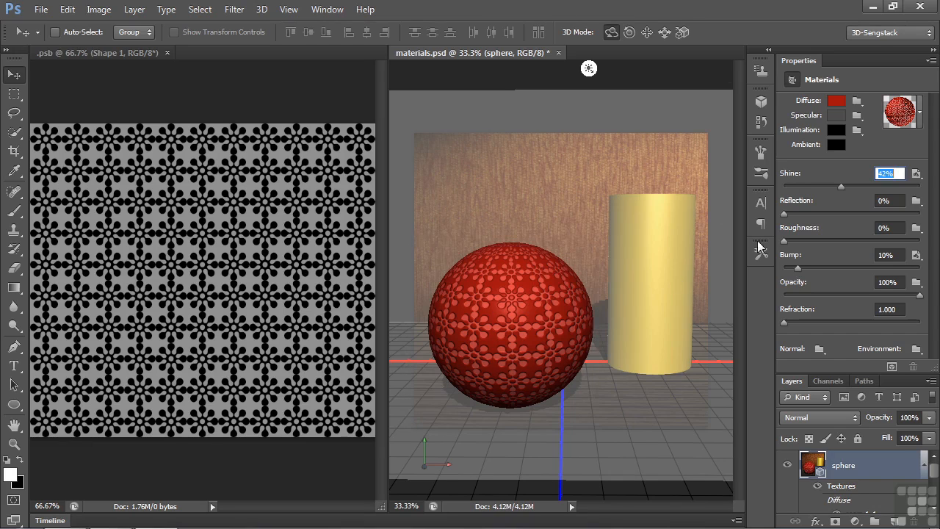
Revert materials.psd to its Open state in the history.
left_click(522, 282)
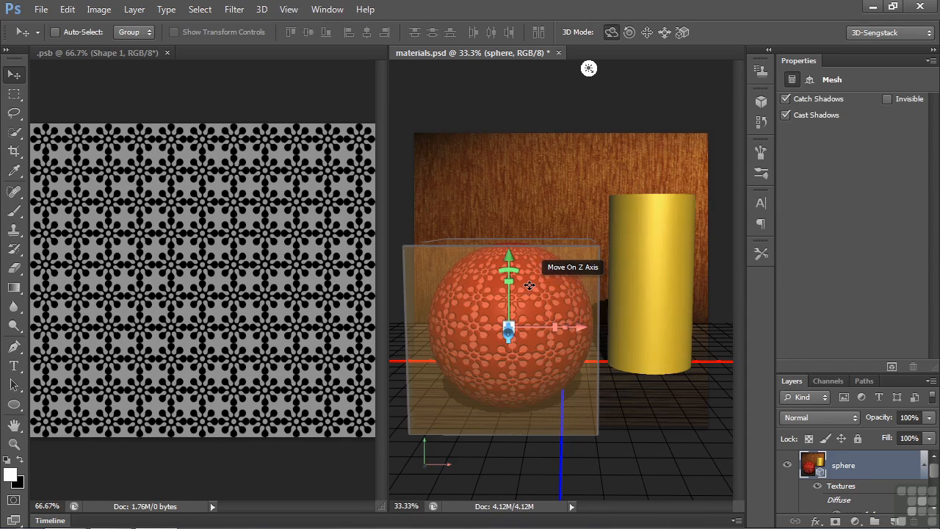
left_click(761, 121)
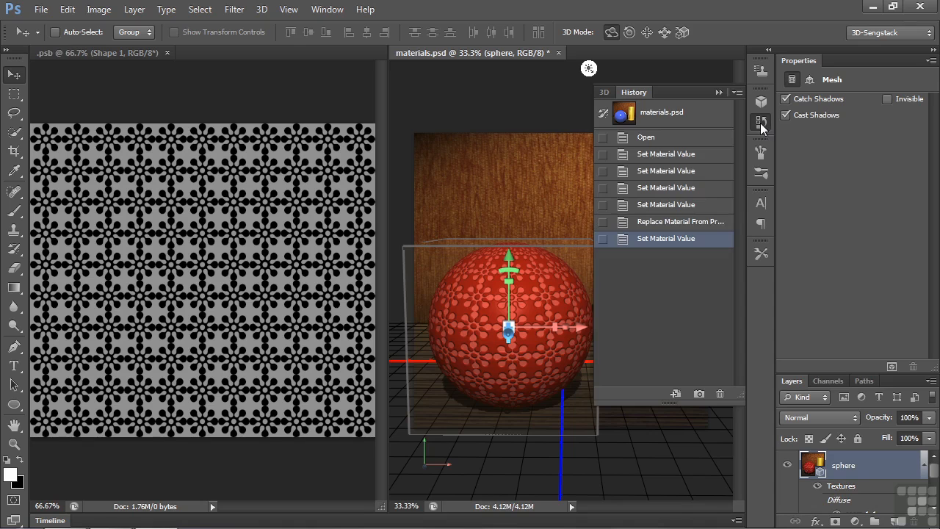
left_click(656, 140)
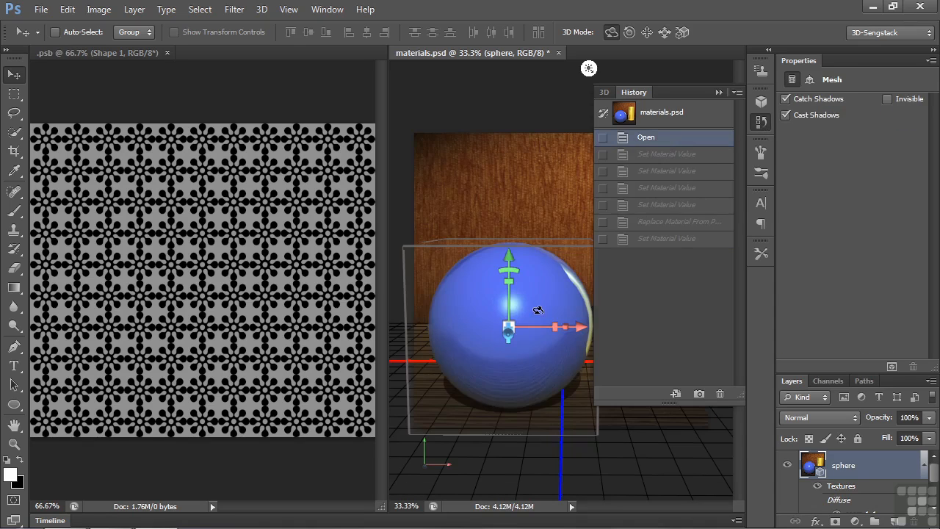
Create a new shine texture for the blue sphere's material at 1200 × 1200 pixels, 300 pixels/inch, with transparent background contents.
left_click(539, 310)
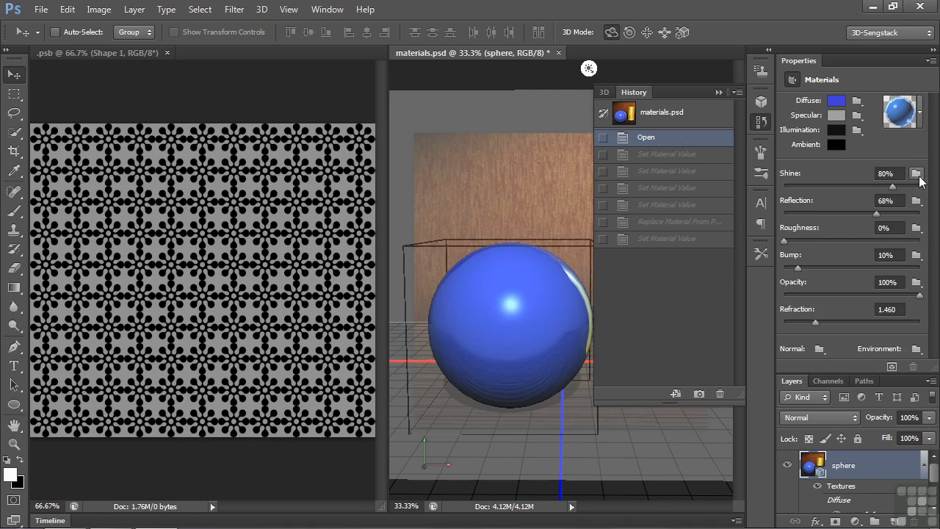
left_click(917, 174)
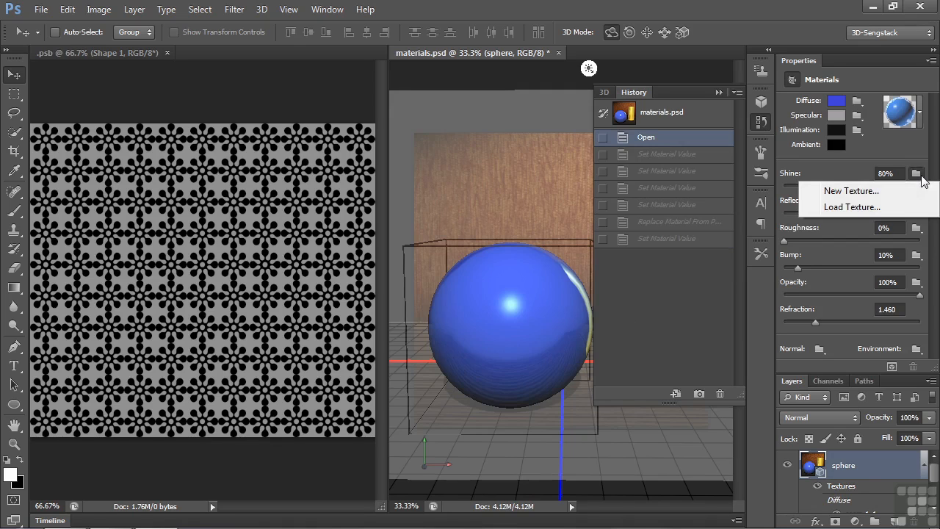
left_click(871, 190)
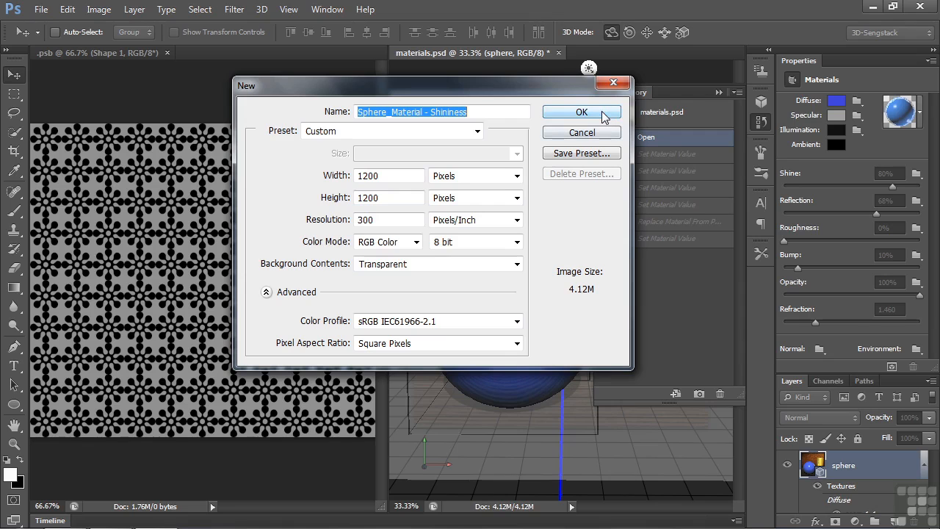
left_click(601, 111)
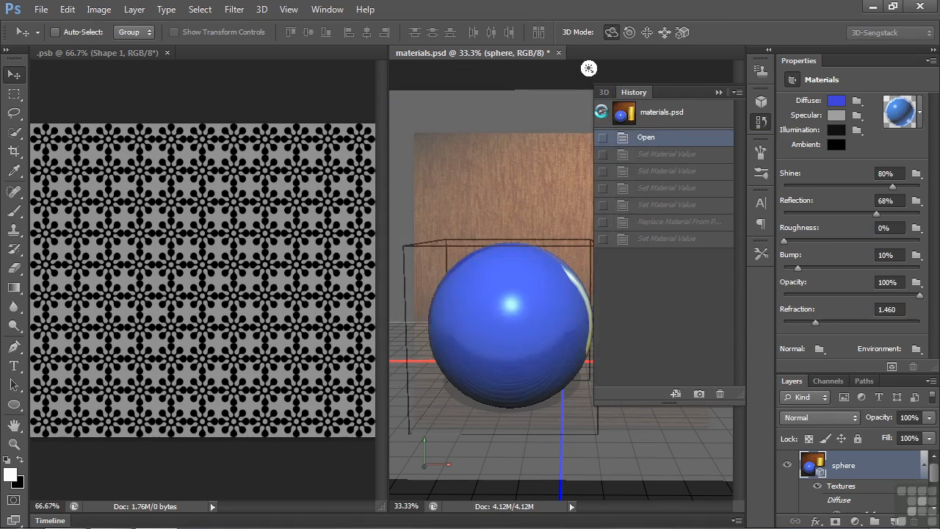
Open the sphere's new shine texture for editing and group its document with the flower-pattern texture, beside materials.psd.
left_click(916, 174)
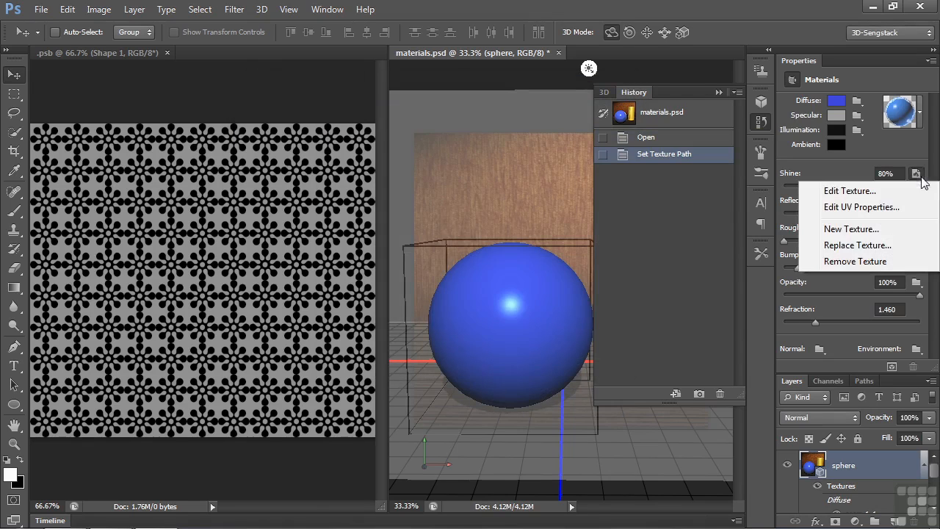
left_click(887, 193)
left_click_drag(552, 53, 105, 60)
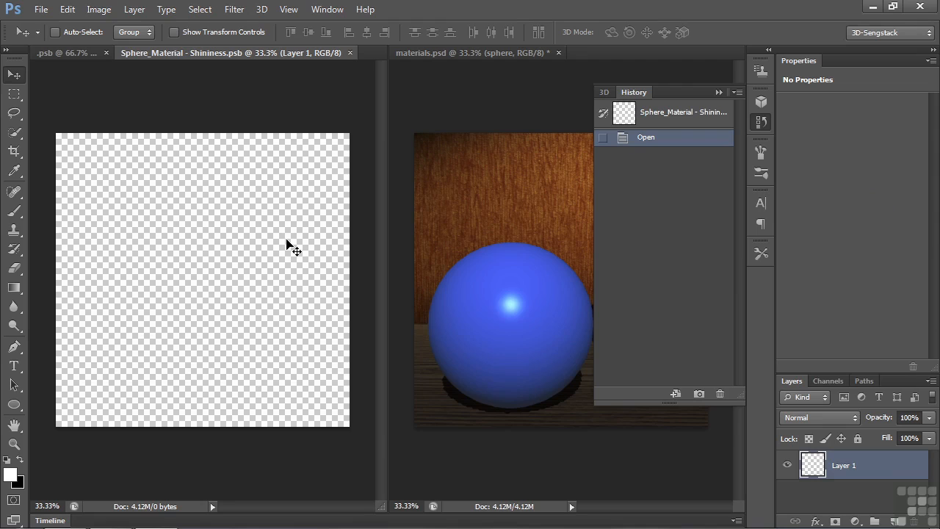
Fill the shininess texture with 50% Gray in Normal mode at 100% opacity and save it to update the sphere.
left_click(67, 10)
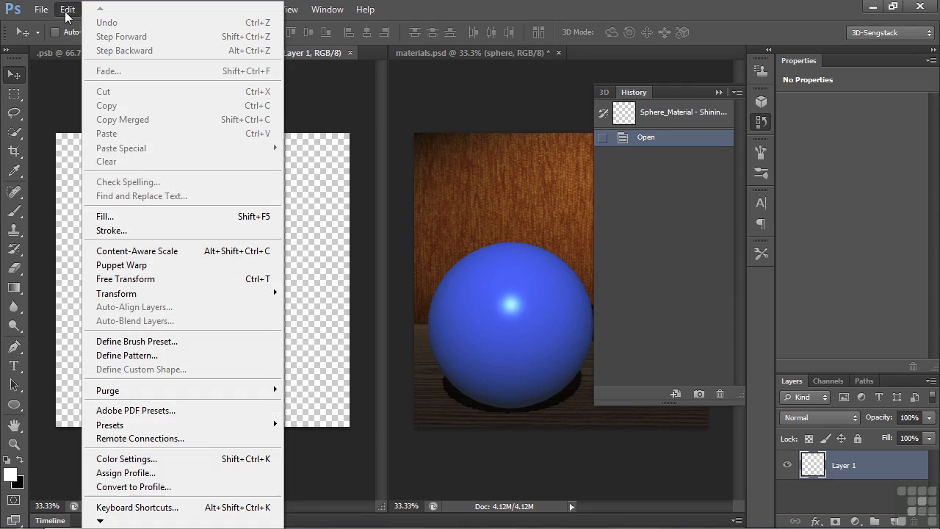
left_click(116, 216)
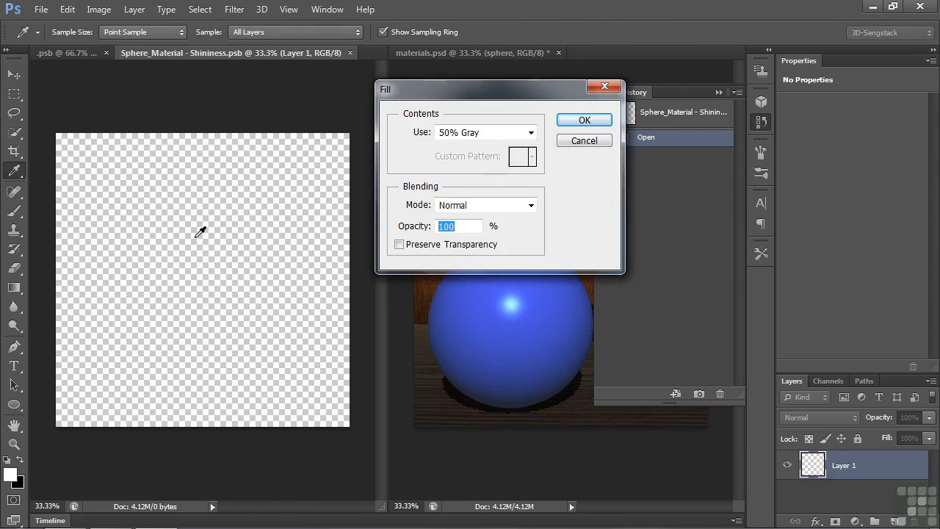
left_click(583, 119)
key("v")
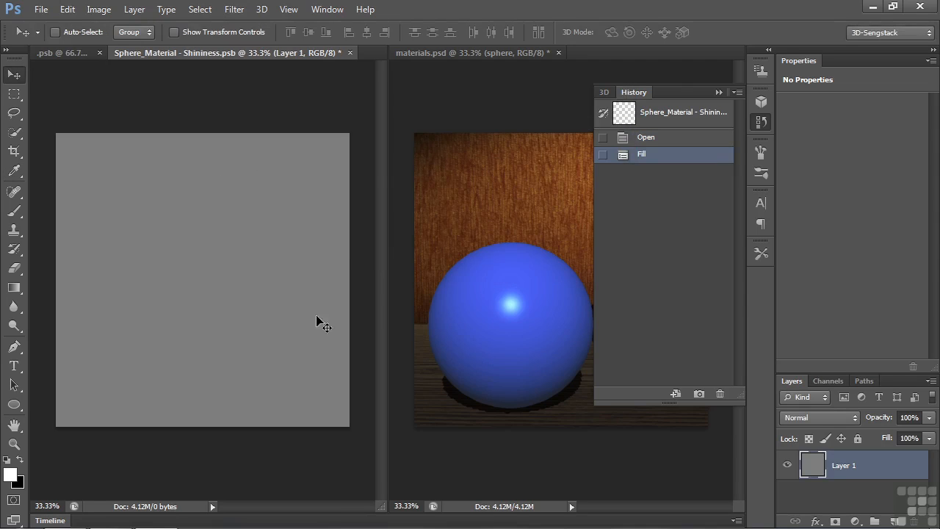
Select the sphere's material in materials.psd and set its shine to 81%.
left_click(509, 329)
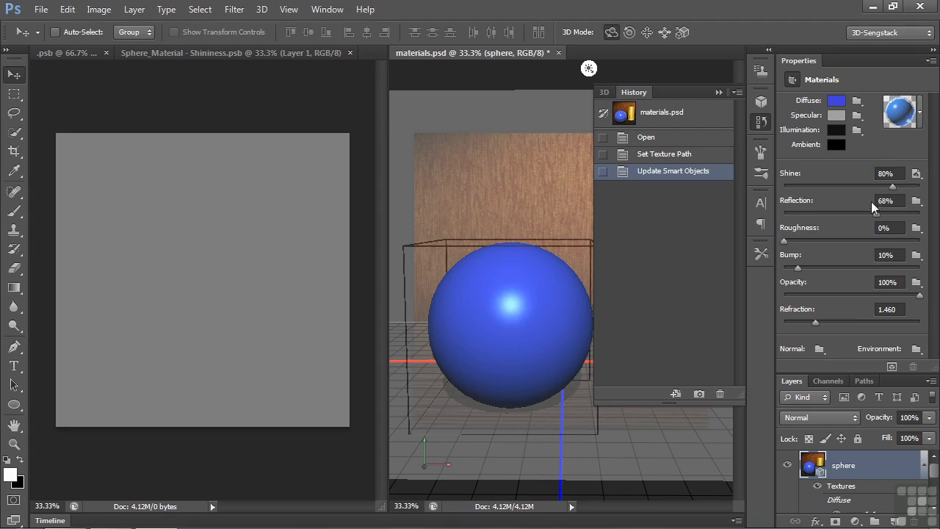
left_click_drag(868, 185, 893, 187)
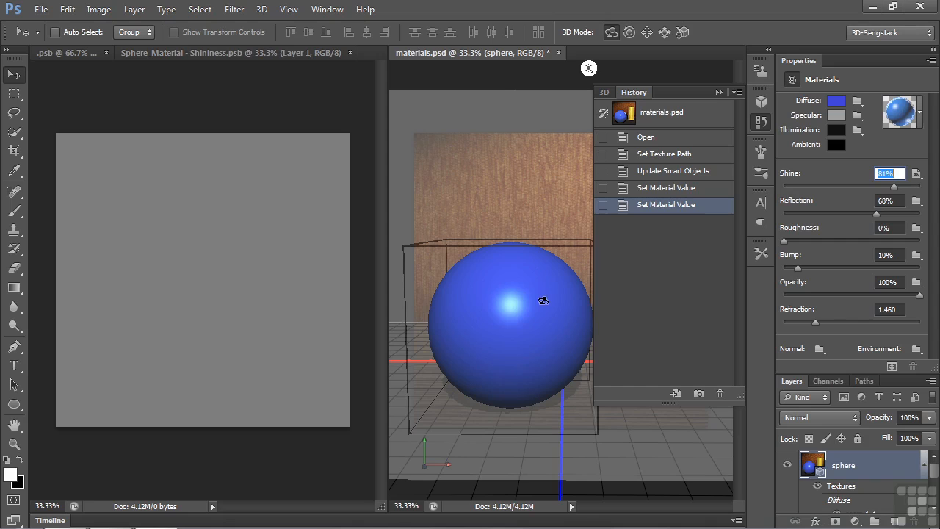
Paint a solid black blob near the middle of the gray shininess texture with the 111 px brush and save the texture.
left_click(235, 296)
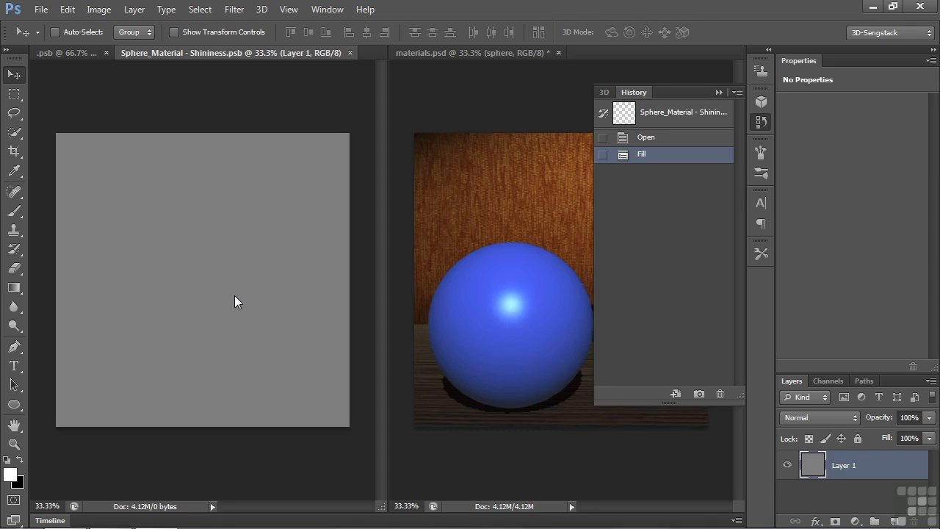
key("b")
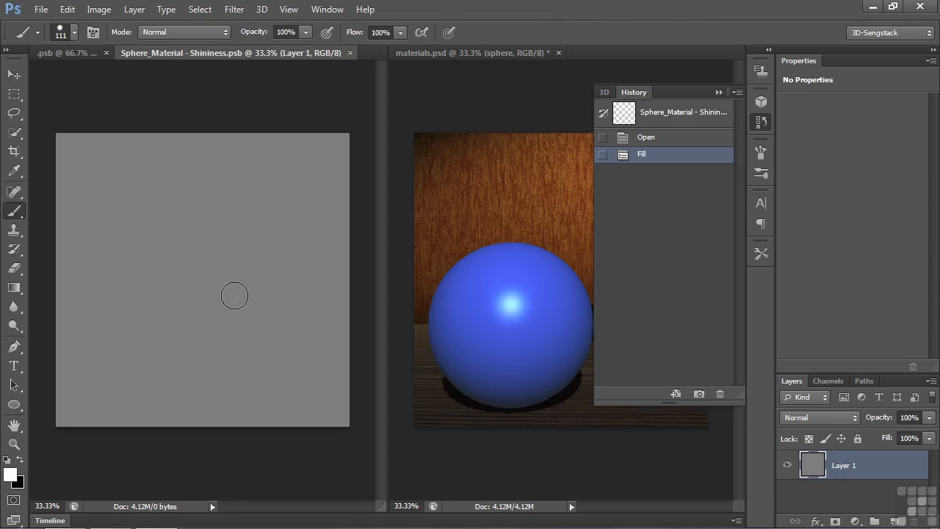
left_click(20, 459)
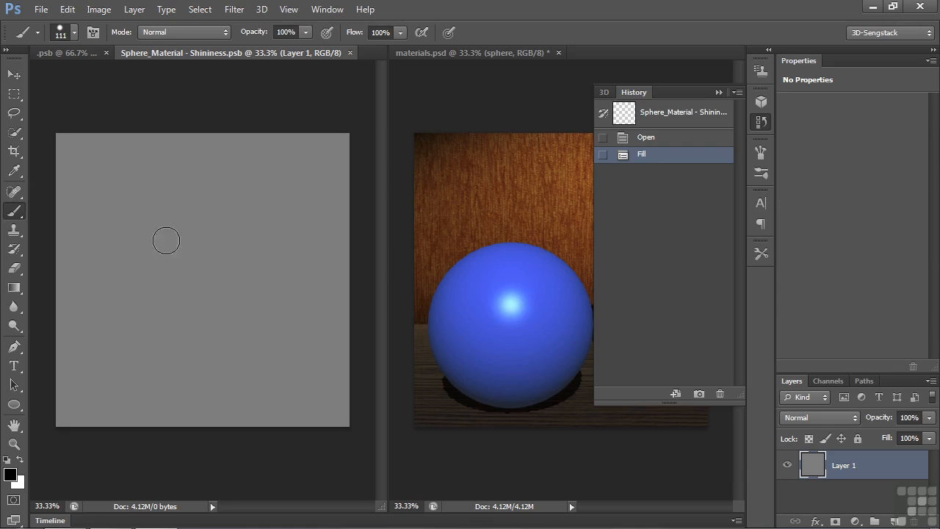
left_click_drag(187, 251, 183, 273)
key("ctrl+s")
Switch back to materials.psd and select the sphere mesh with the Move tool.
left_click(495, 305)
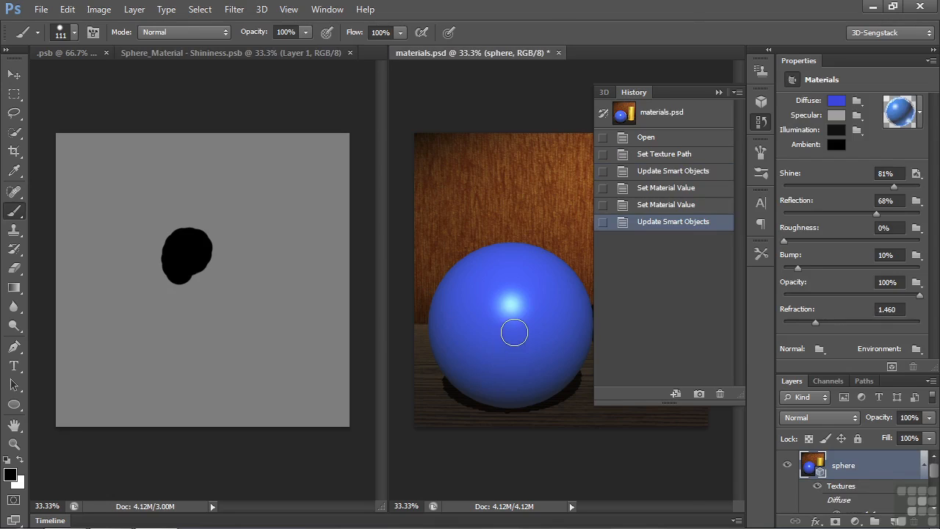
key("v")
left_click(510, 331)
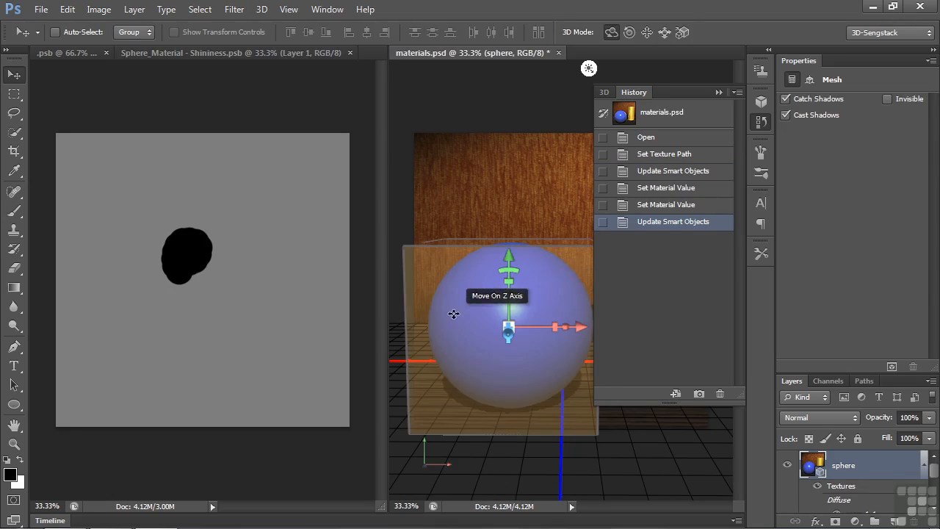
left_click(447, 325)
left_click(456, 319)
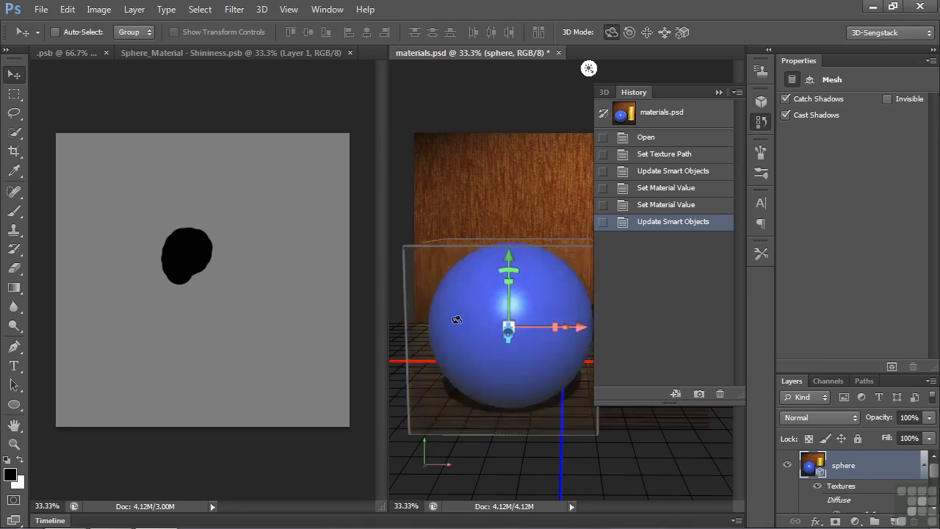
Rotate the sphere about its vertical axis so the painted shininess patch faces the front, and select its material.
left_click_drag(456, 319, 578, 310)
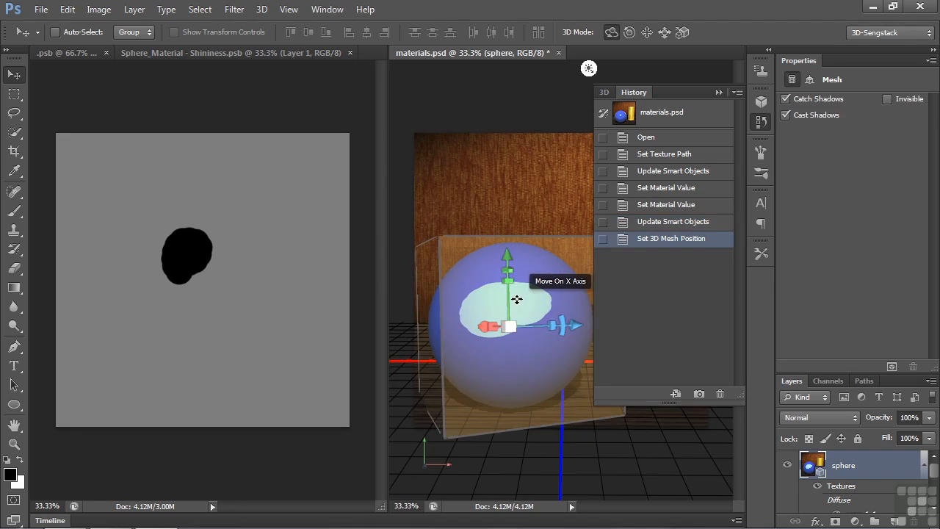
left_click(508, 364)
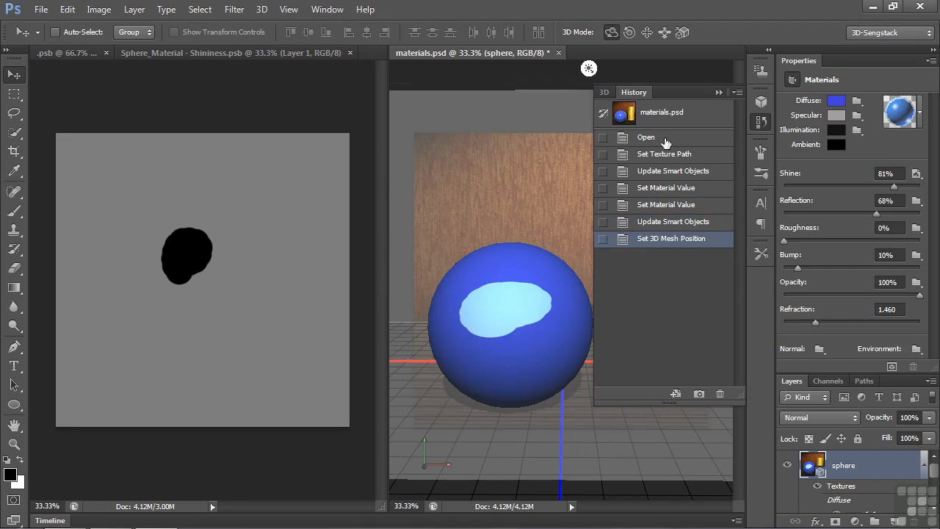
left_click(719, 92)
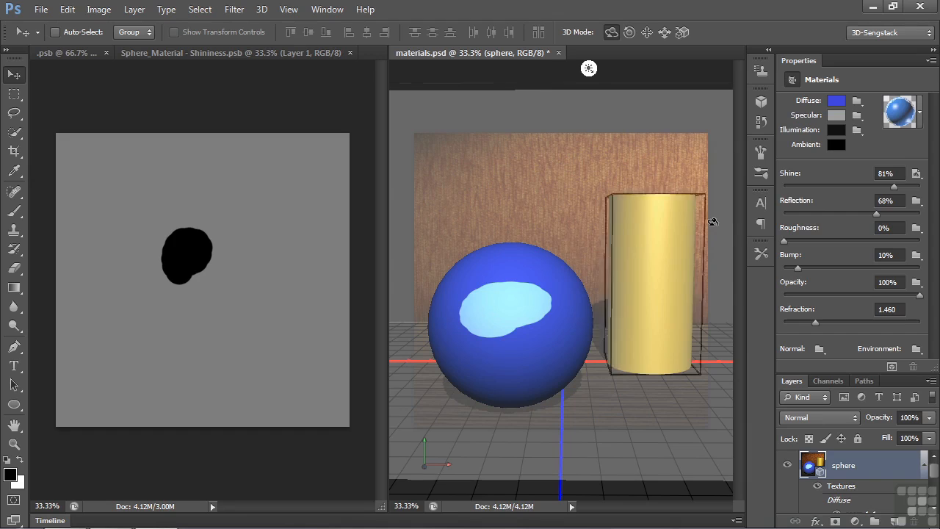
Try shine values of 0%, 79% and 71% on the sphere's material with the shininess texture applied.
left_click_drag(896, 184, 774, 191)
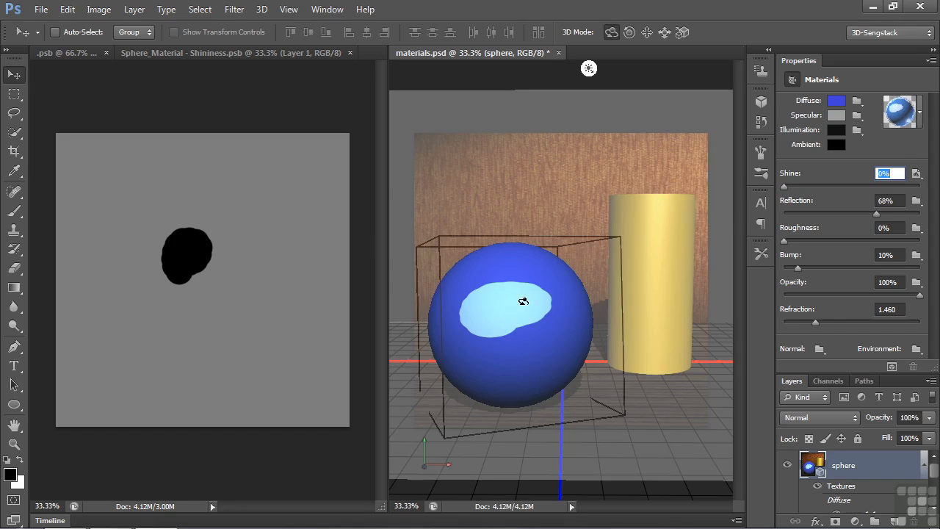
left_click_drag(782, 183, 891, 186)
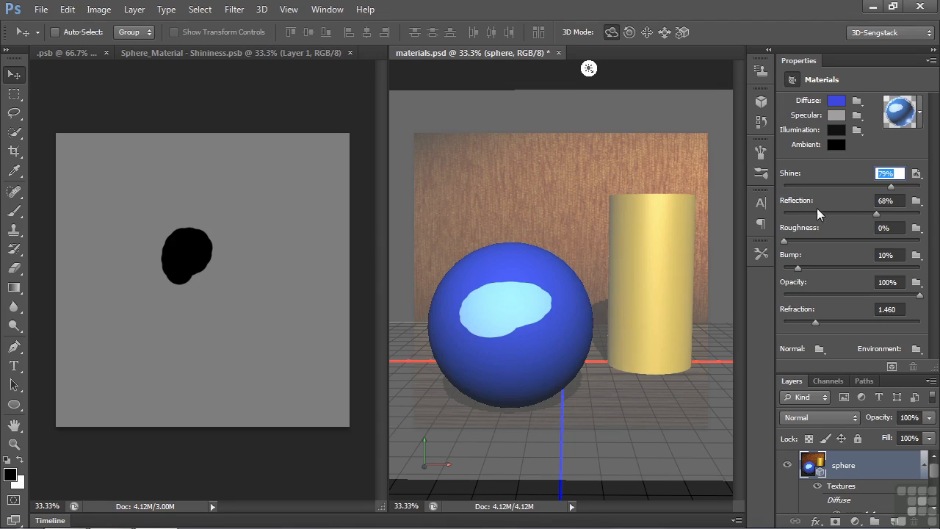
left_click(880, 187)
Remove the shininess texture from the sphere's material and set its shine to 66%.
left_click(918, 175)
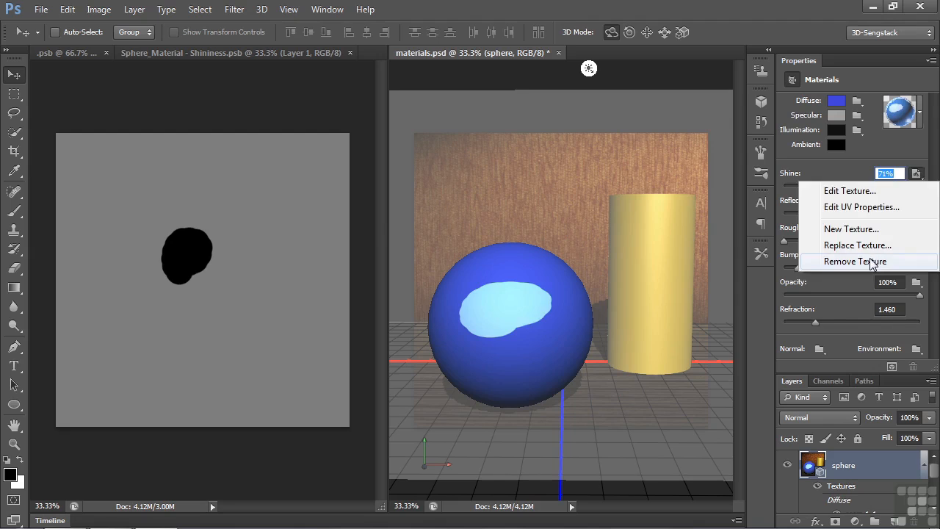
left_click(869, 261)
mouse_move(881, 188)
left_mouse_down()
mouse_move(779, 199)
mouse_move(873, 192)
left_mouse_up()
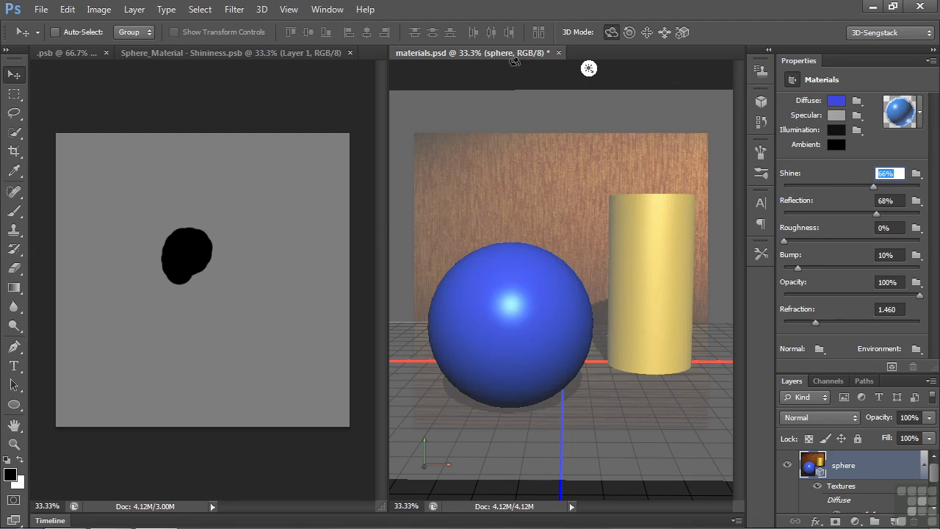
Consolidate all open document windows into tabs.
left_click(328, 10)
mouse_move(342, 34)
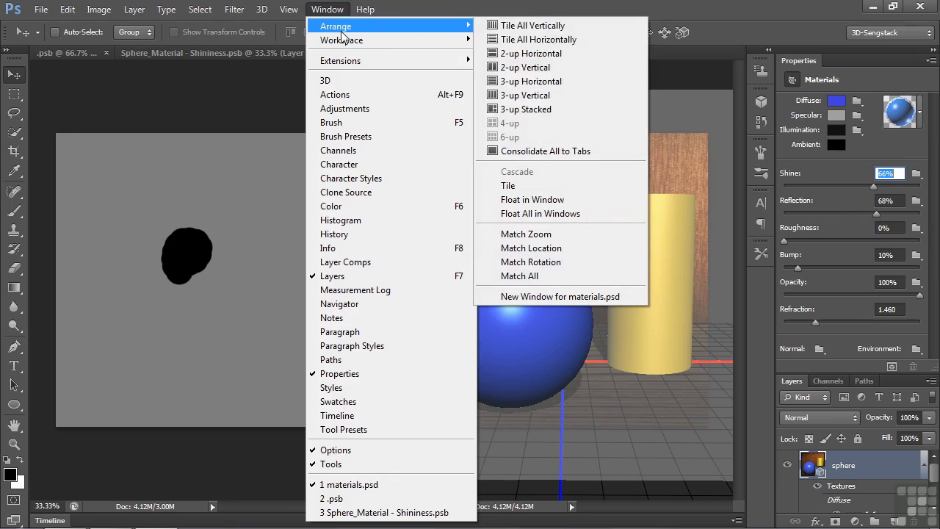
left_click(543, 152)
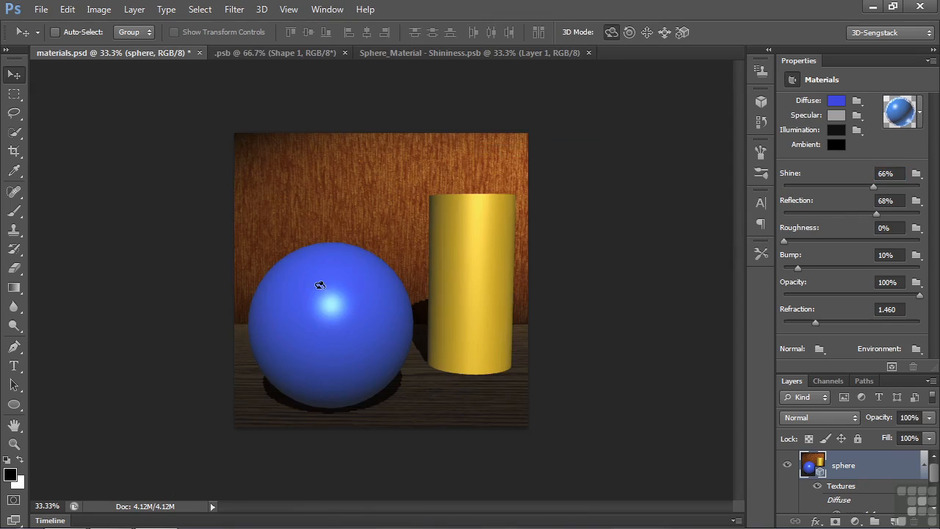
Load tropical-beach.jpg from the PhotoSpin images folder as the environment texture of the sphere's material.
left_click(337, 349)
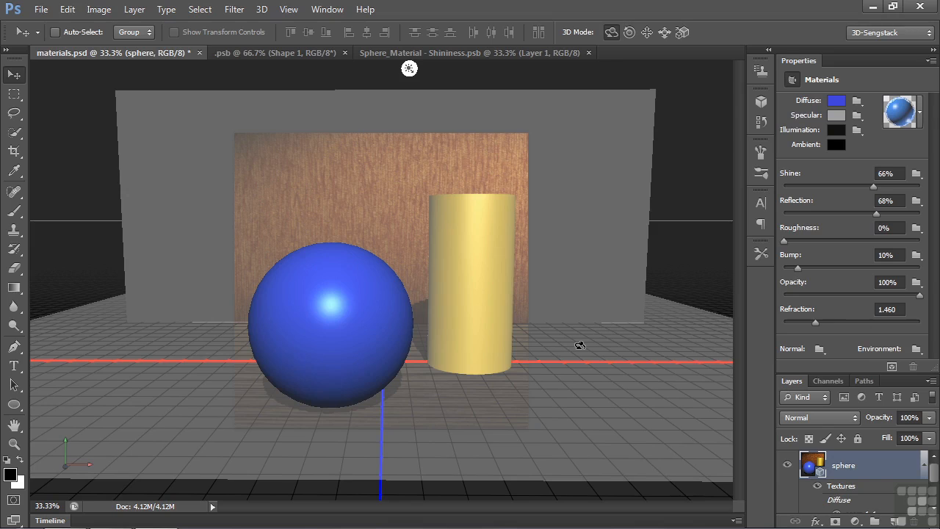
left_click(917, 349)
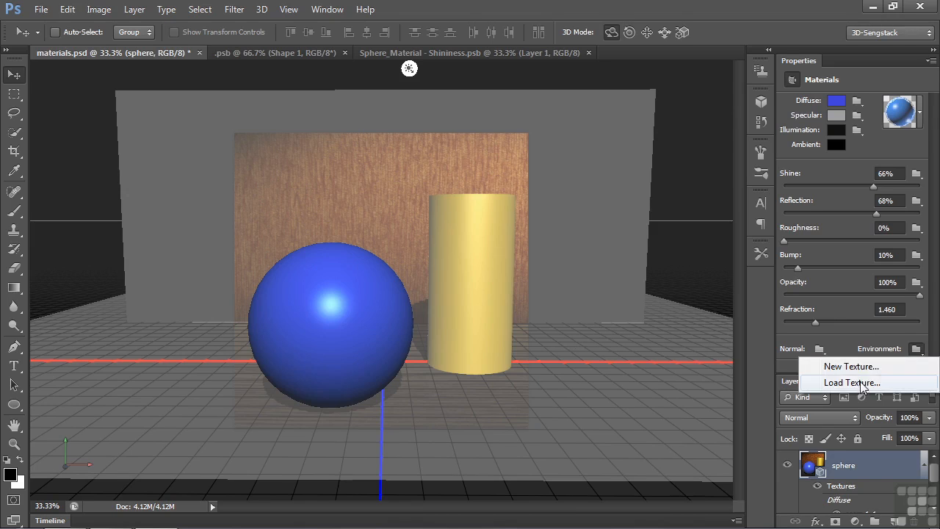
left_click(862, 387)
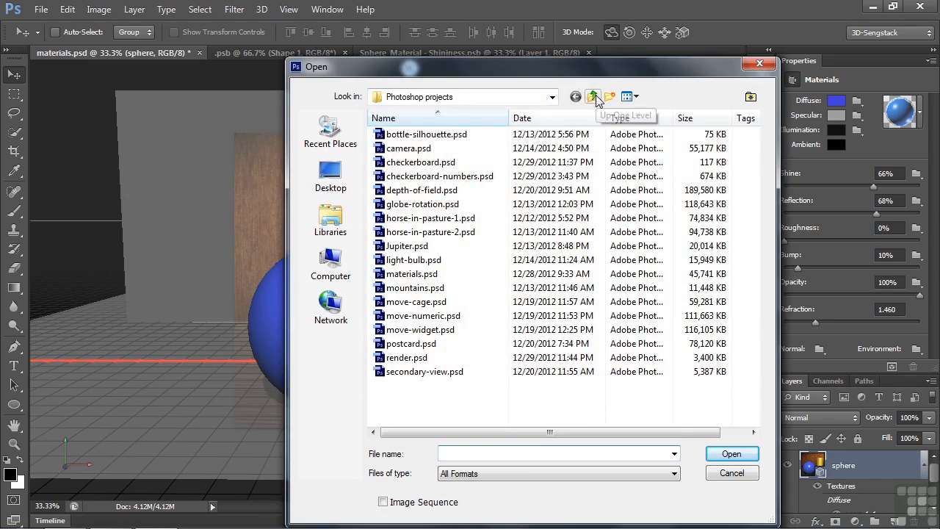
left_click(594, 97)
double_click(445, 160)
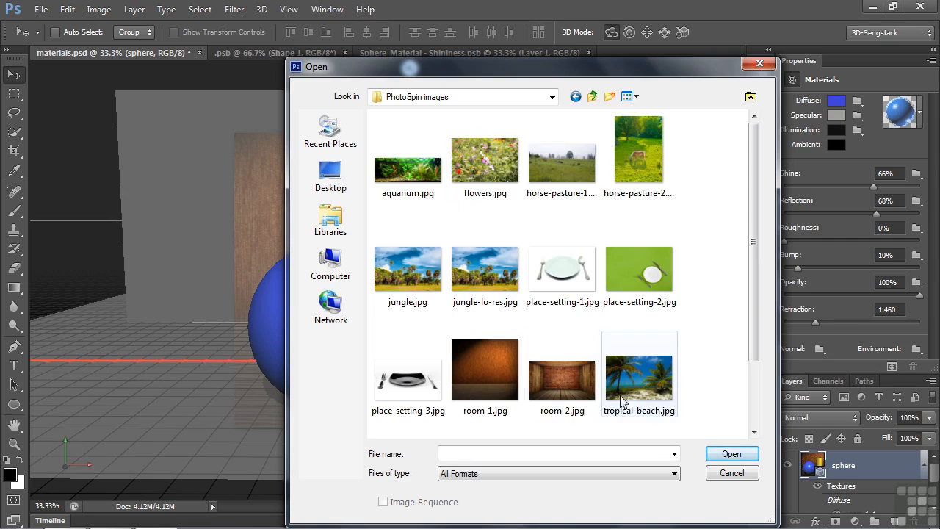
left_click(644, 389)
double_click(645, 386)
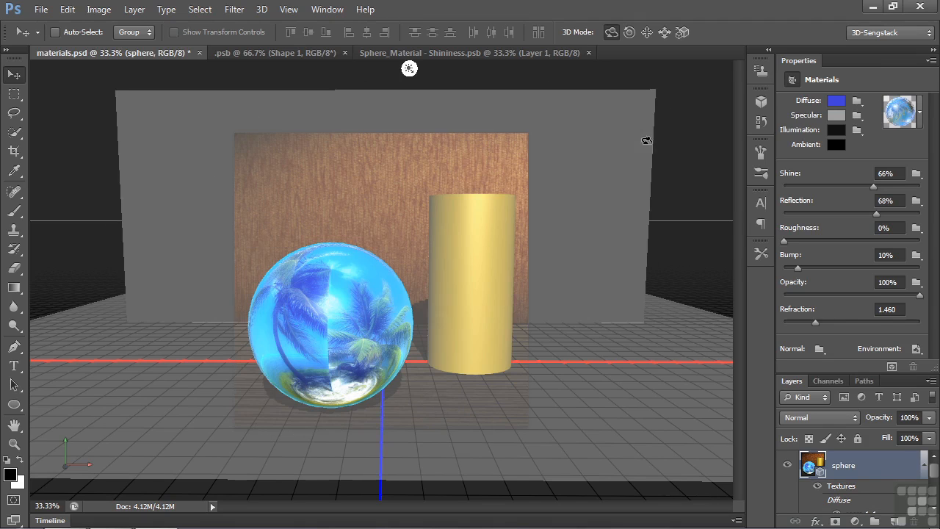
Render only a rectangular selection around the sphere, and clear the selection.
left_click(350, 337)
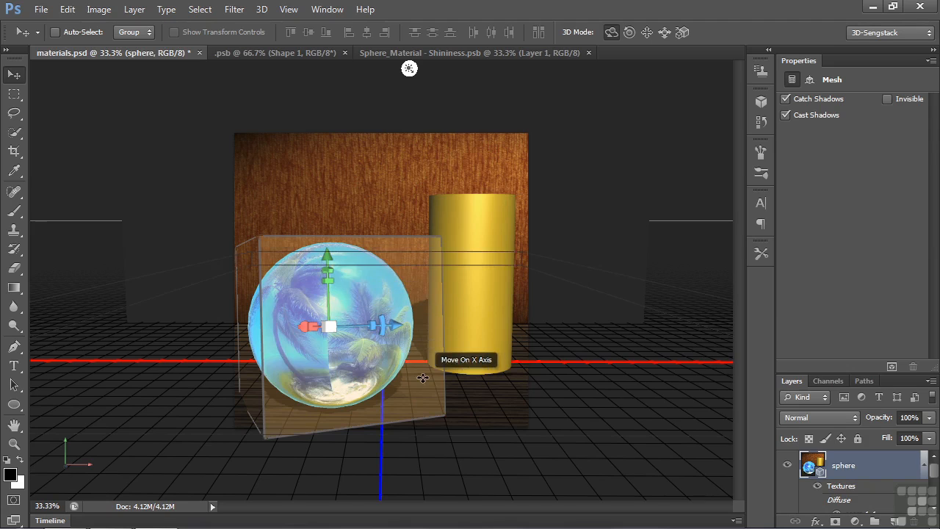
left_click(13, 95)
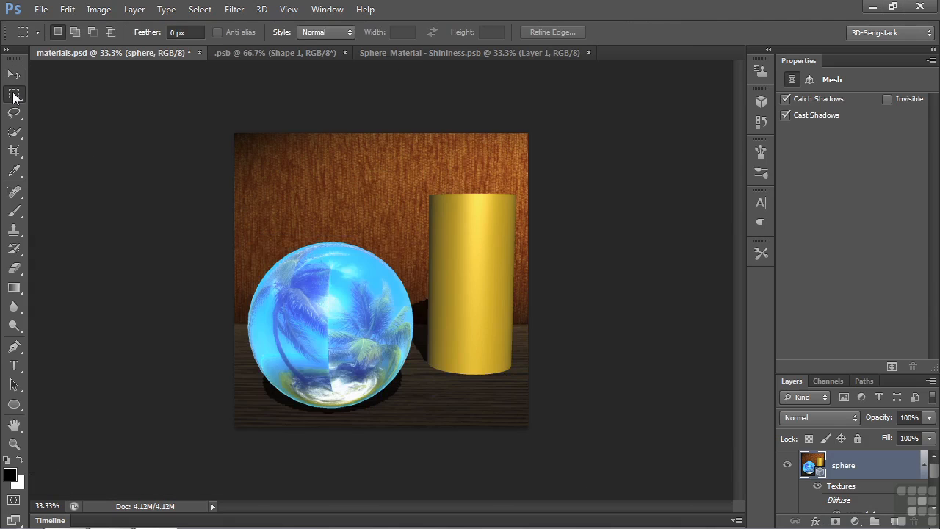
left_click_drag(235, 219, 441, 430)
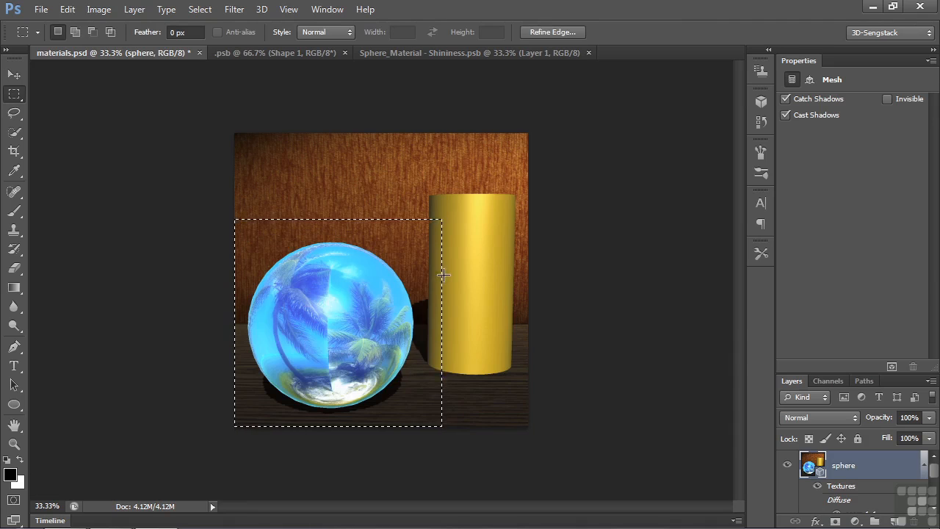
left_click(891, 367)
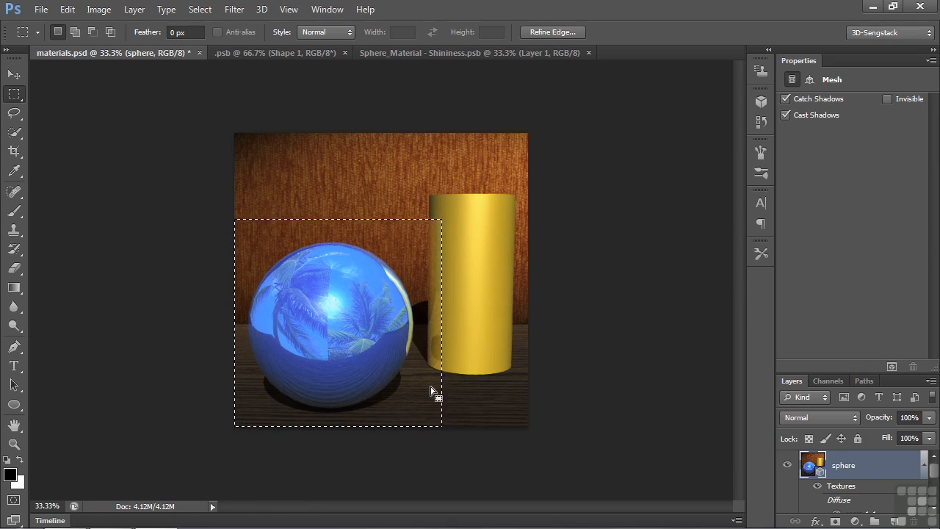
left_click(370, 359)
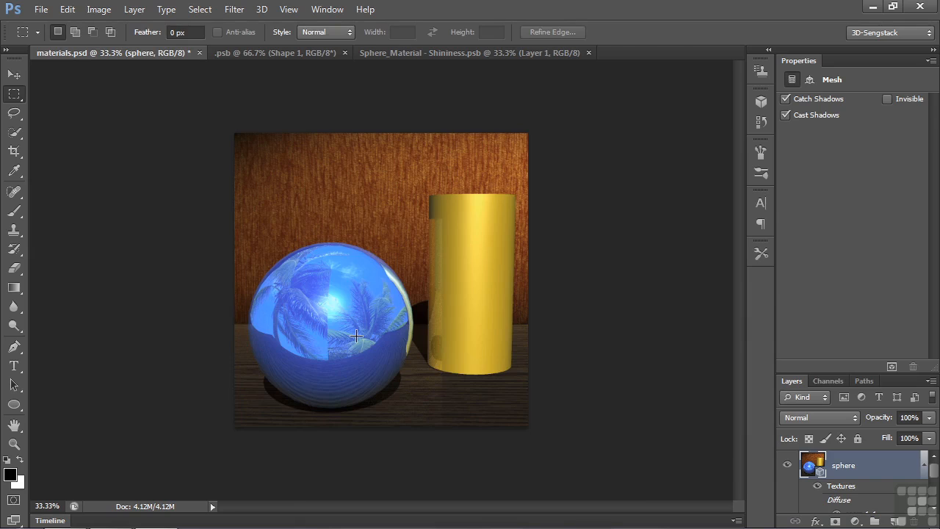
Select the sphere's material with the Move tool and set its reflection to 100%.
key("v")
left_click(355, 335)
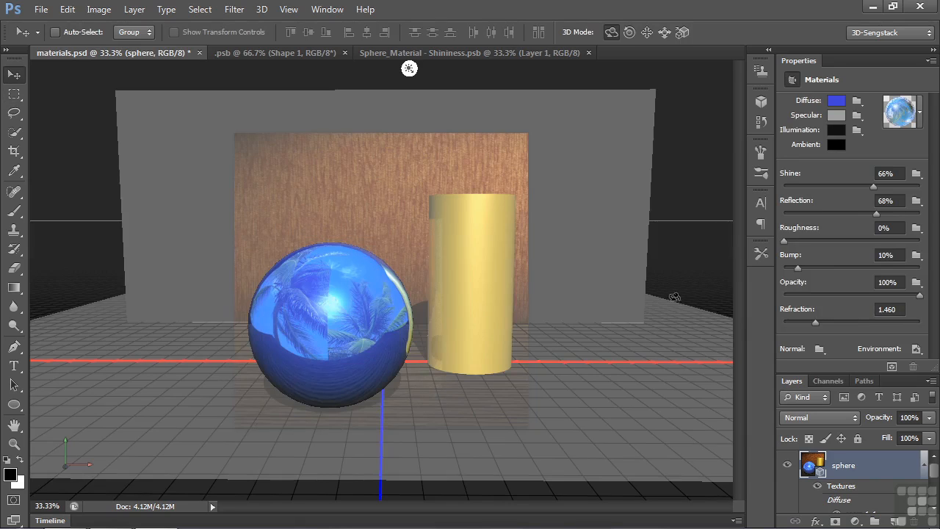
left_click_drag(876, 213, 927, 215)
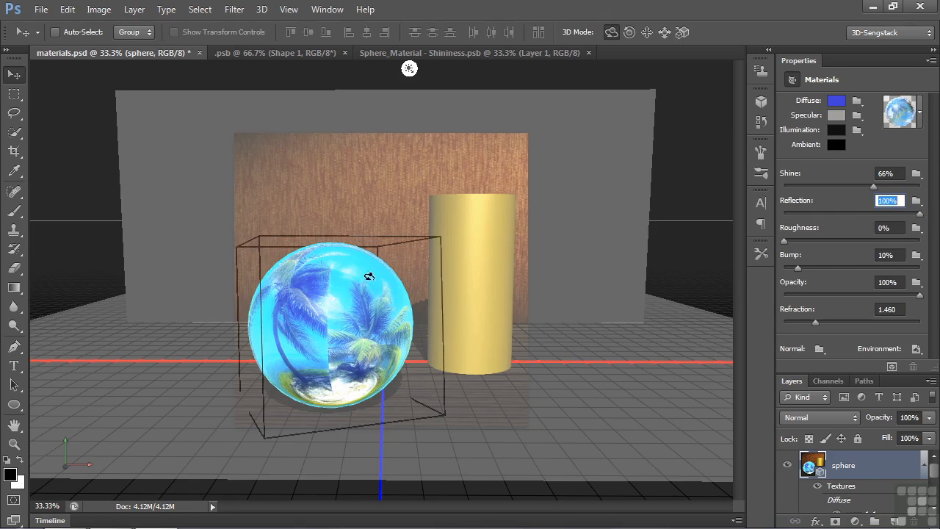
Marquee the sphere together with the cylinder's near edge, render that area, and deselect it.
left_click(14, 93)
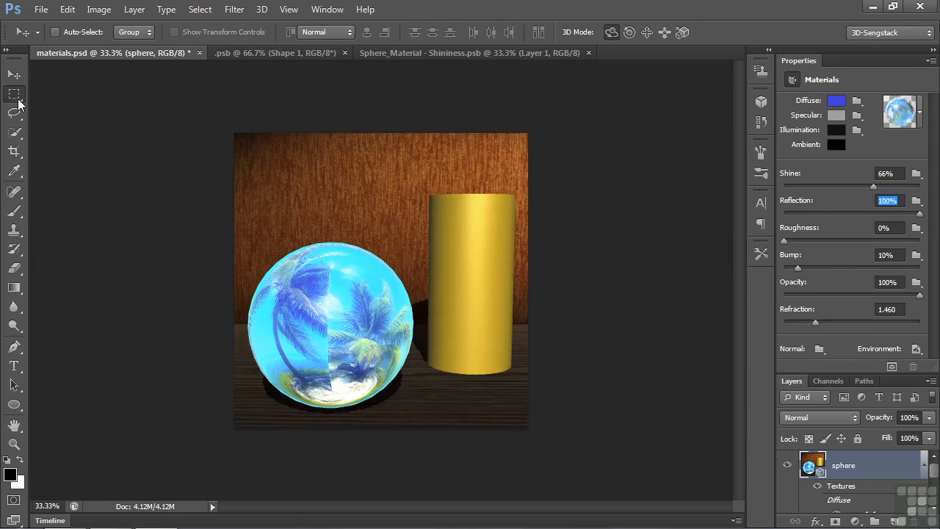
left_click_drag(235, 217, 453, 426)
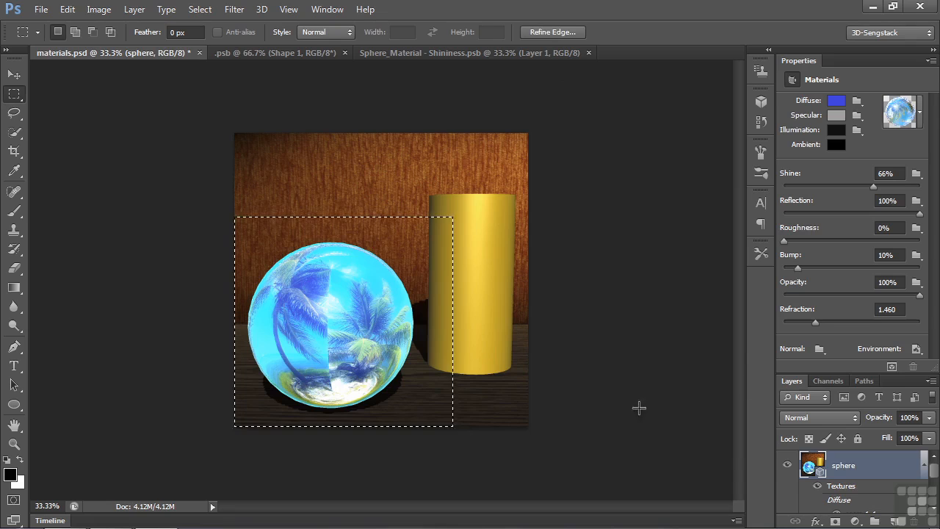
left_click(891, 366)
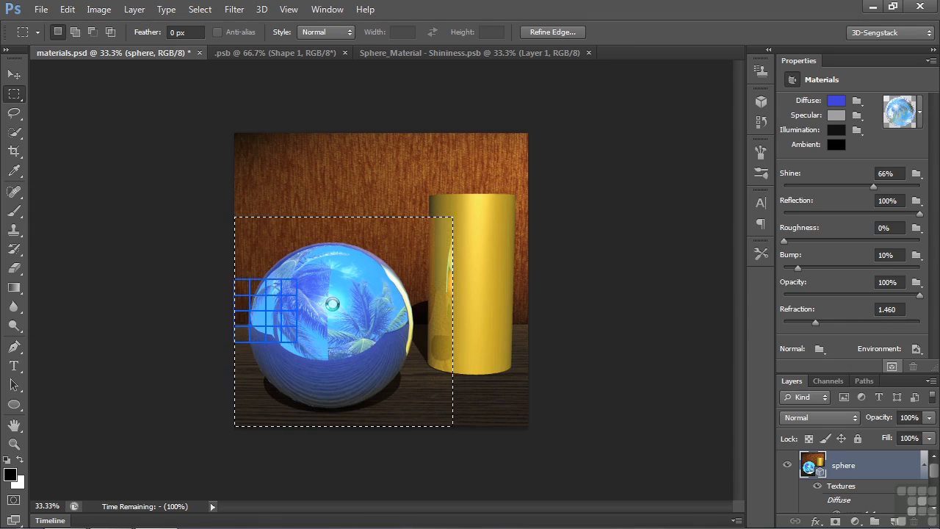
left_click(475, 405)
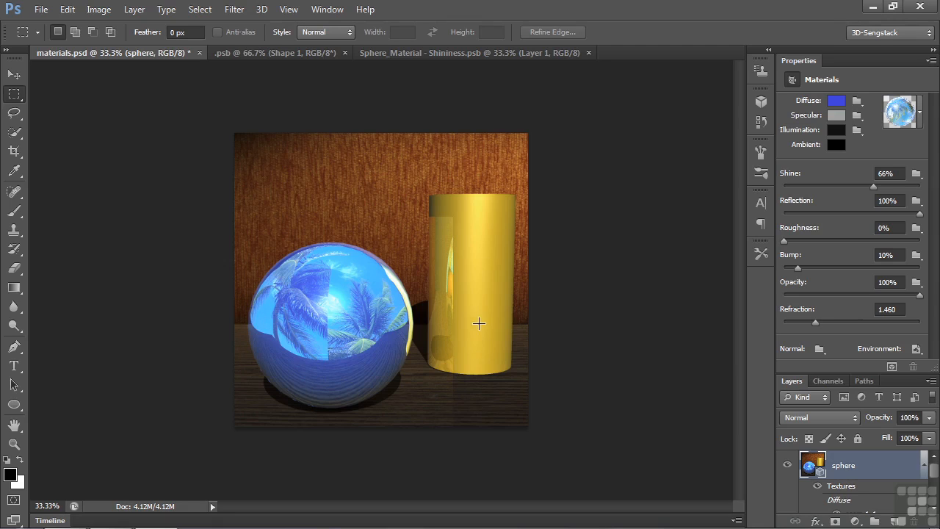
Select the gold cylinder's material at 100% zoom and set its roughness to 100%.
left_click(13, 74)
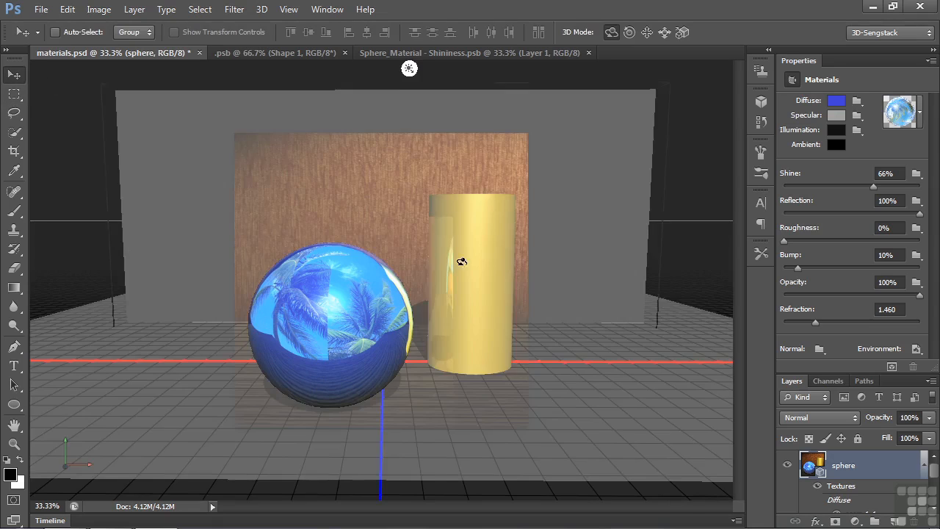
left_click(481, 296)
left_click(483, 304)
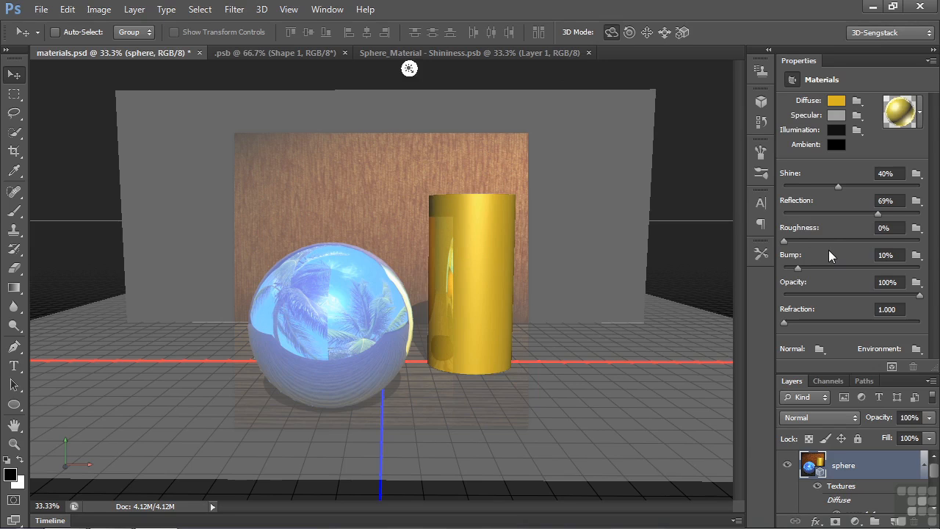
key("ctrl+plus")
key("ctrl+plus")
key("ctrl+plus")
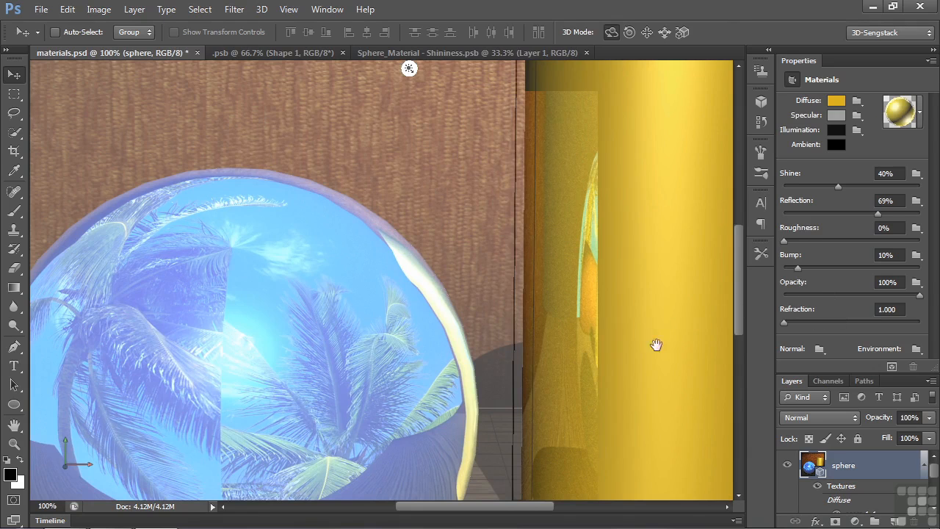
left_click_drag(661, 346, 401, 312)
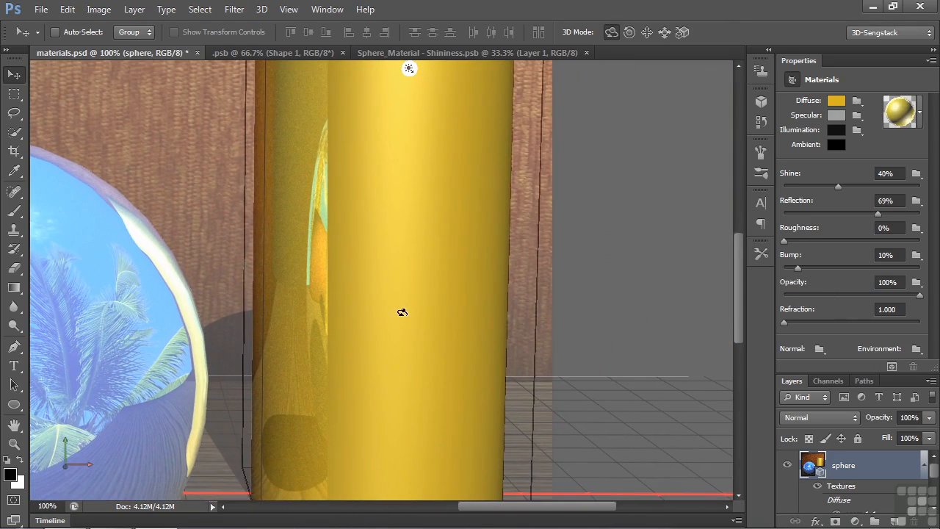
left_click(390, 288)
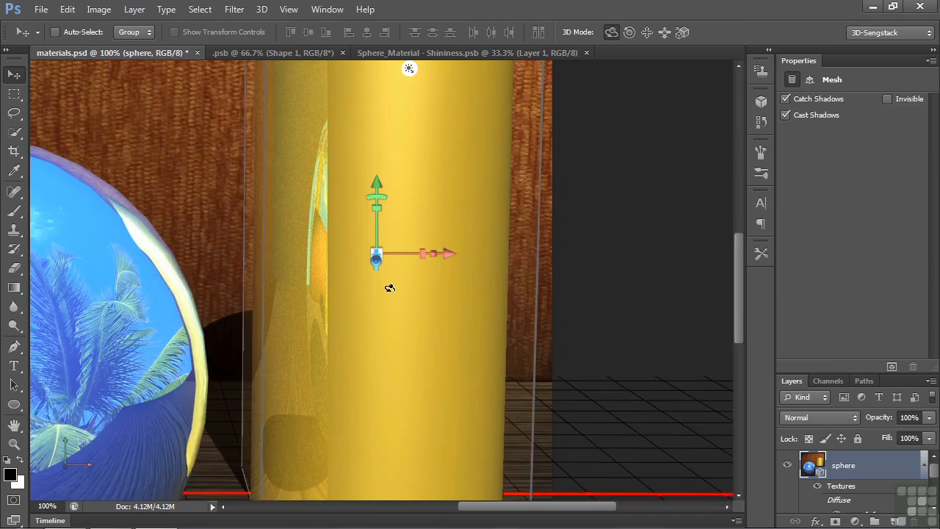
left_click(389, 288)
left_click_drag(783, 241, 926, 241)
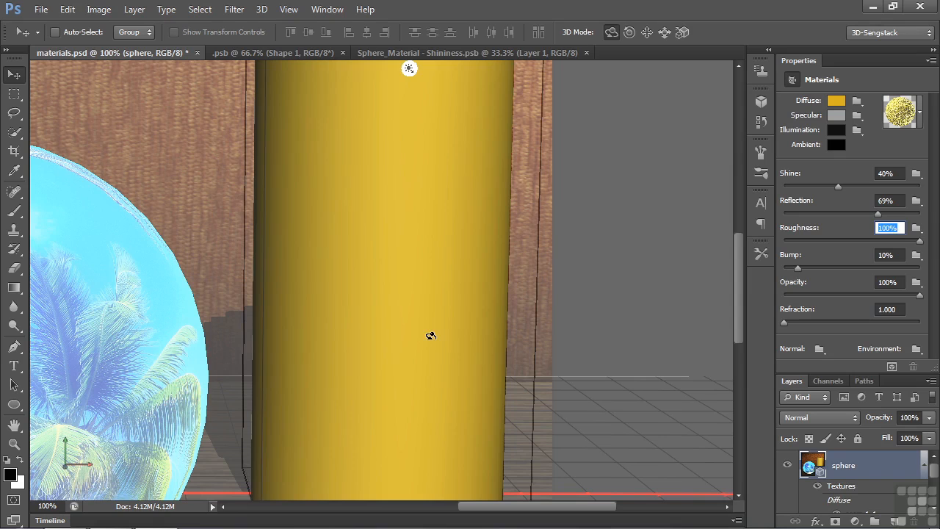
Marquee the middle section of the cylinder and render that area.
left_click(14, 93)
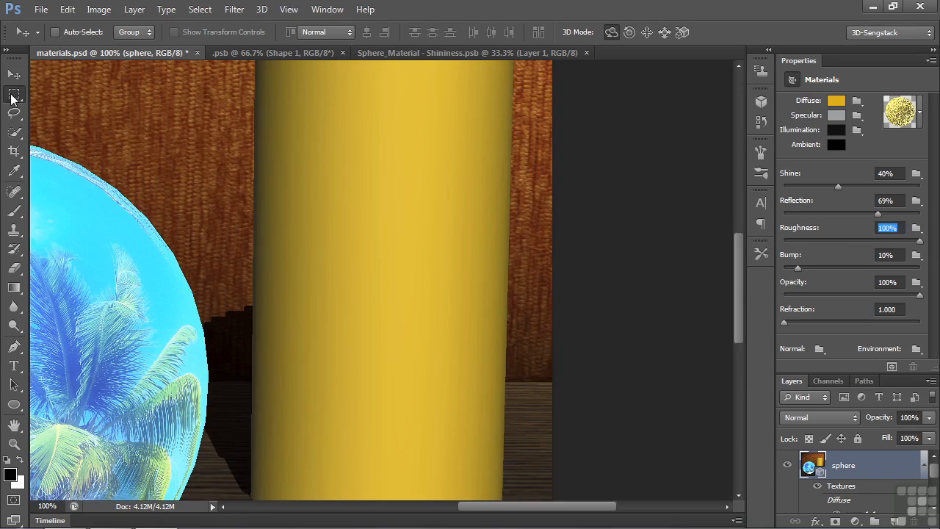
left_click_drag(202, 123, 562, 420)
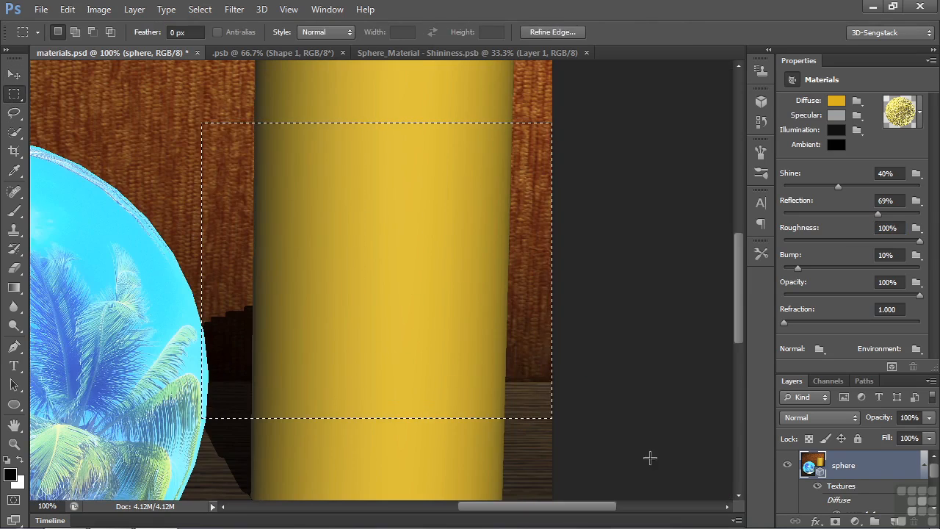
left_click(891, 366)
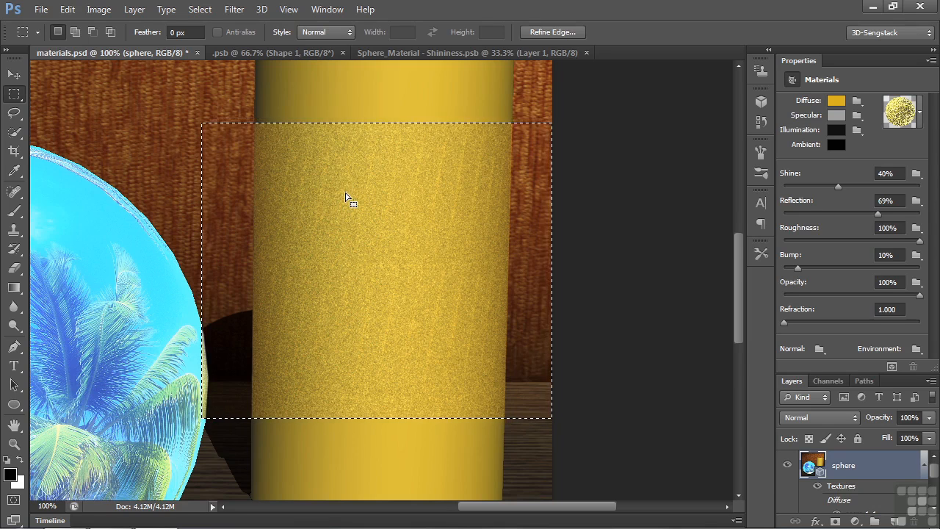
Set the ray tracer's High Quality Threshold to 10 in the 3D preferences and render the selected cylinder area again.
left_click(67, 9)
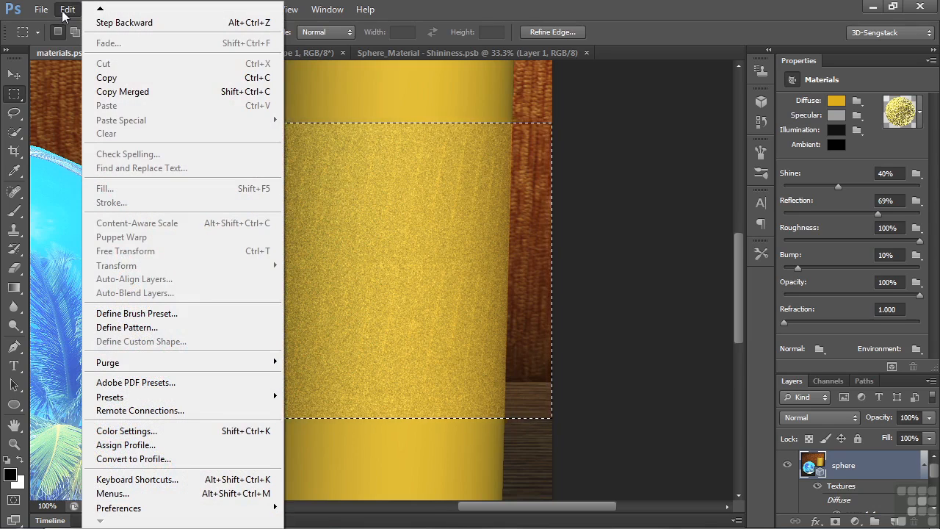
mouse_move(134, 514)
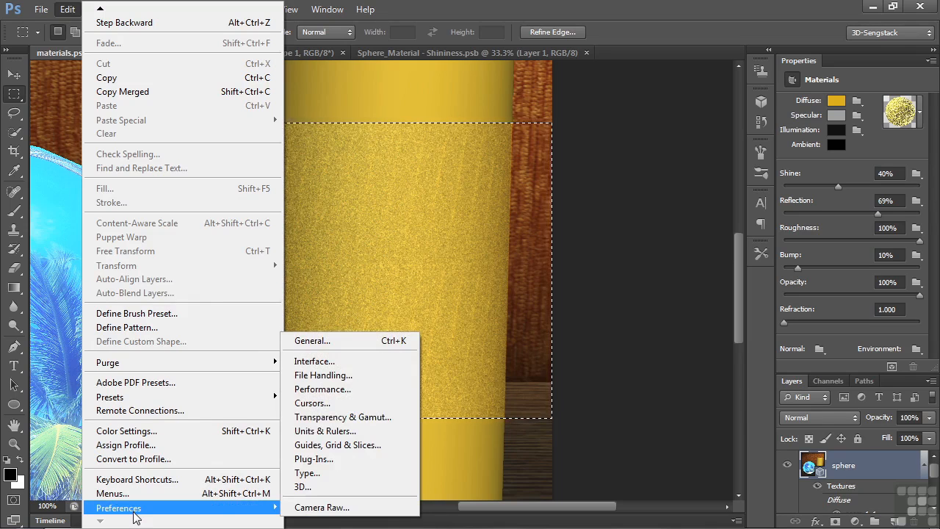
left_click(301, 484)
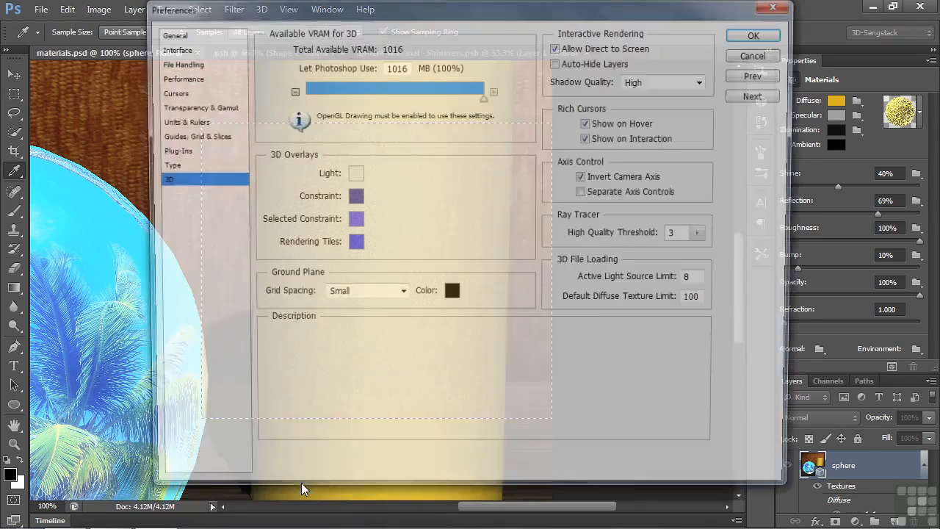
left_click(705, 234)
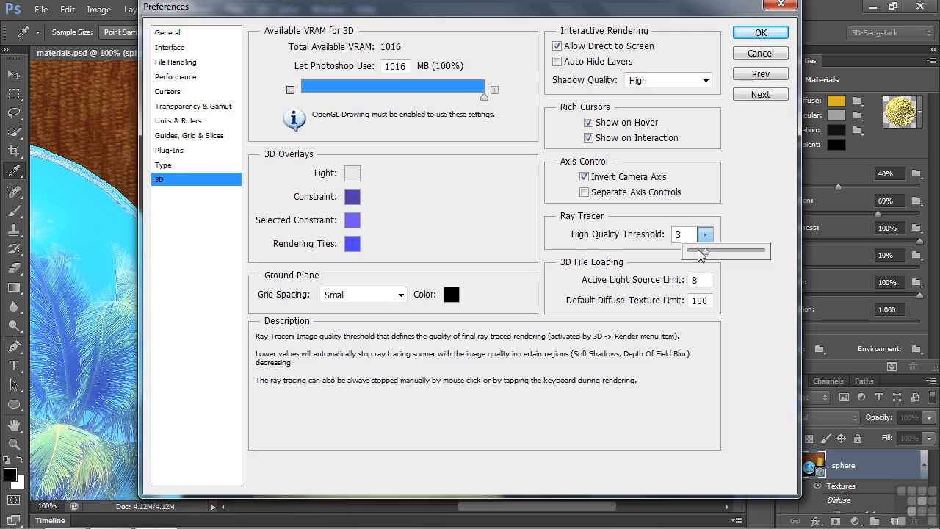
left_click_drag(707, 260, 769, 255)
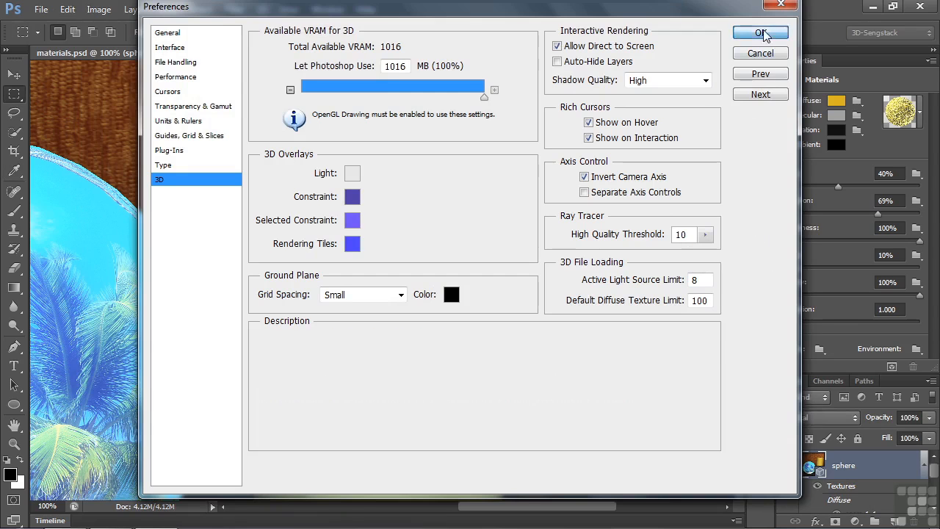
left_click(761, 32)
left_click(893, 366)
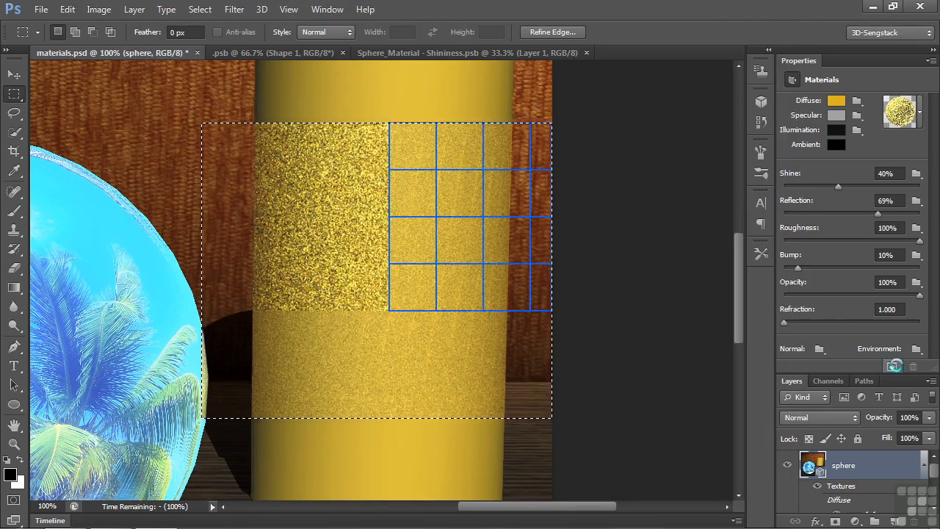